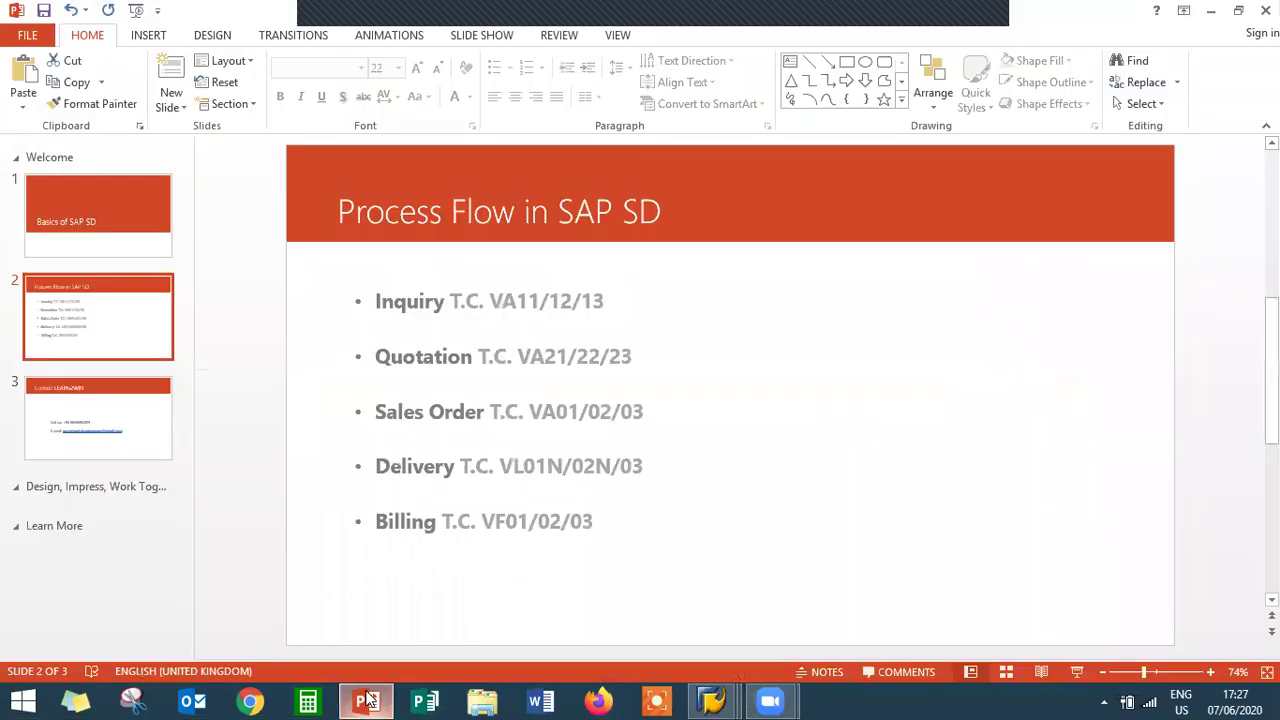
Step: Show the Basics of SAP SD slides, then bring the SAP Easy Access window forward
left_click(117, 221)
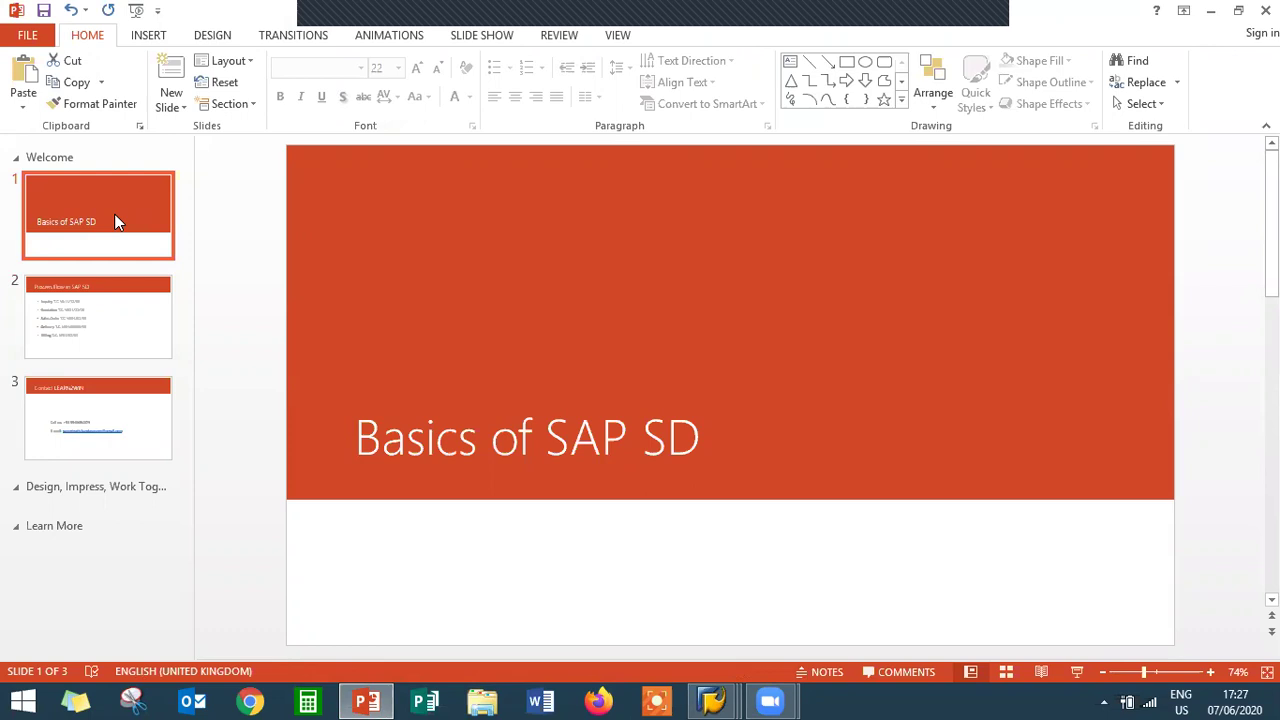
left_click(104, 312)
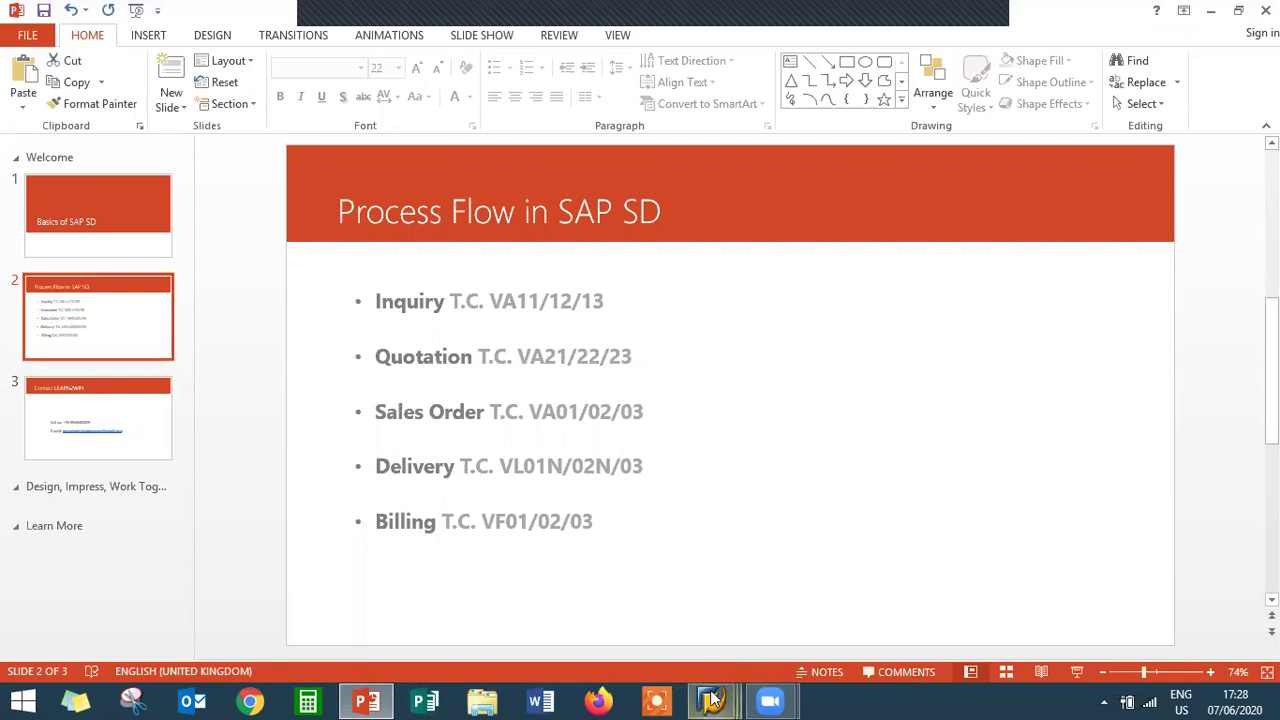
mouse_move(713, 699)
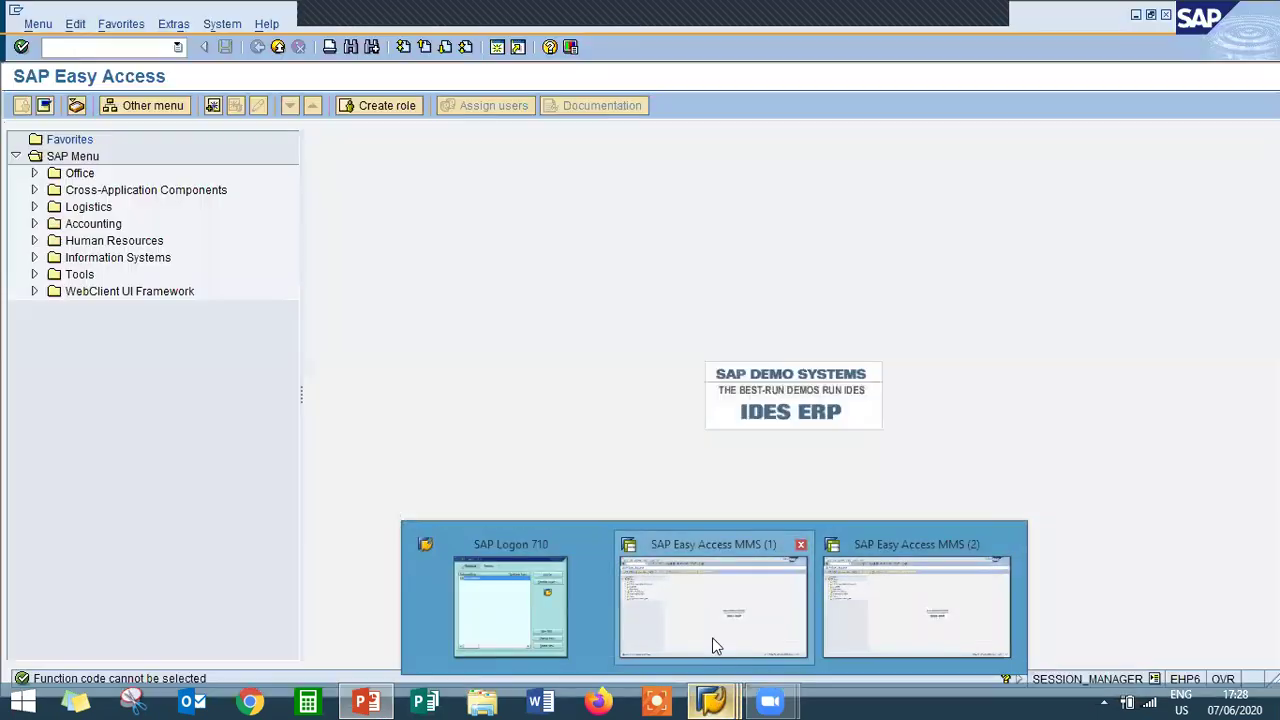
left_click(715, 645)
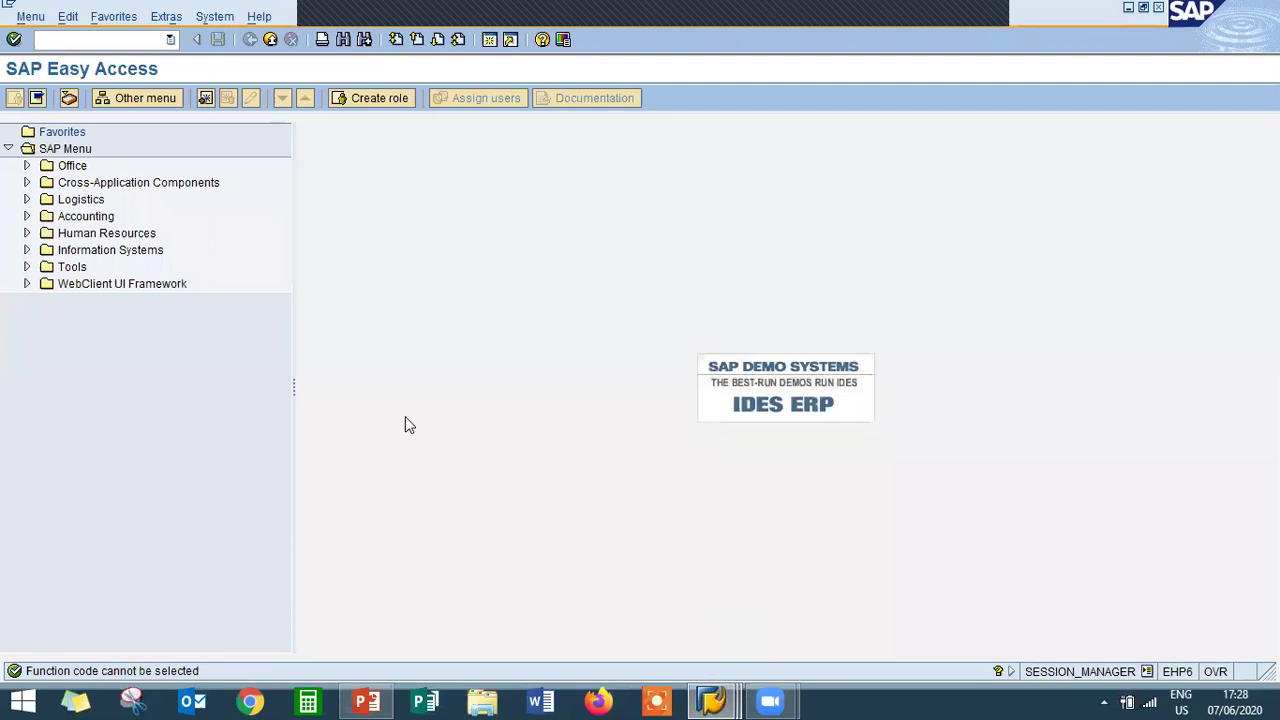
Step: Run VA11 and open the Create Inquiry overview for type IN in VN01/VN/VN
left_click(106, 40)
type("VA11")
key("Return")
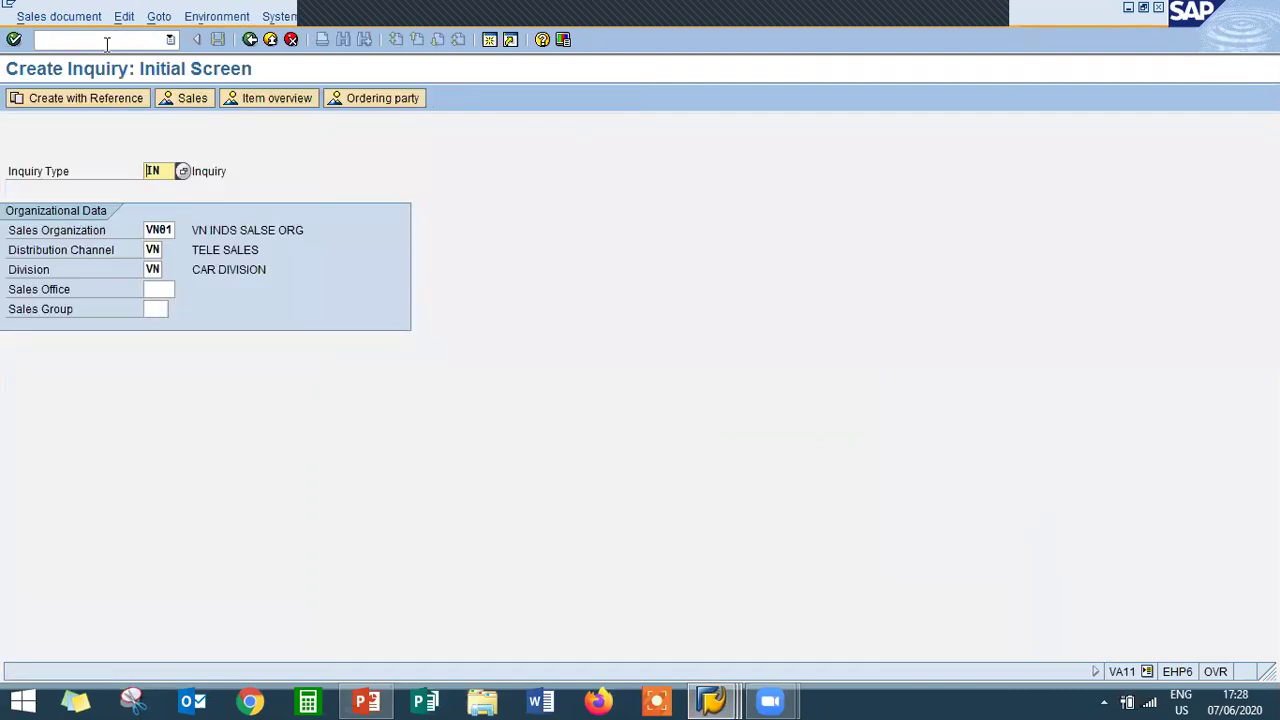
left_click(166, 171)
key("Return")
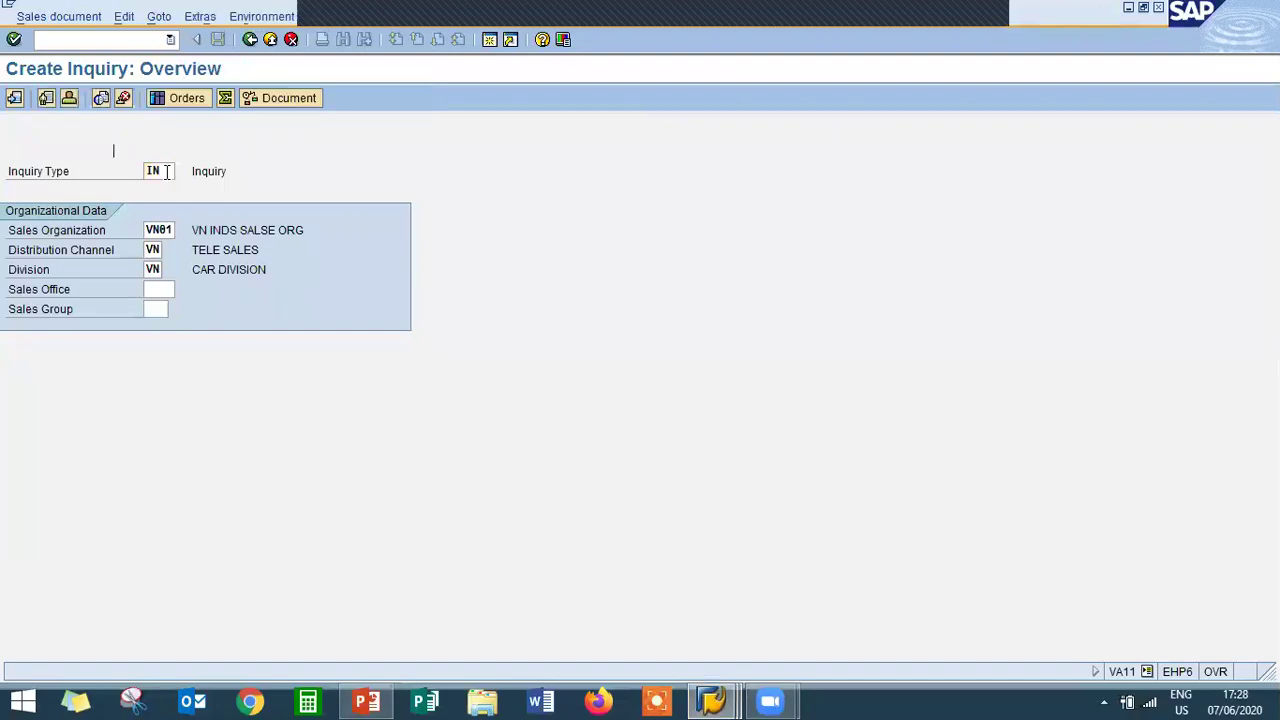
Step: Set the previously used Chennai customer as sold-to party, filling in the ship-to party
key("BackSpace")
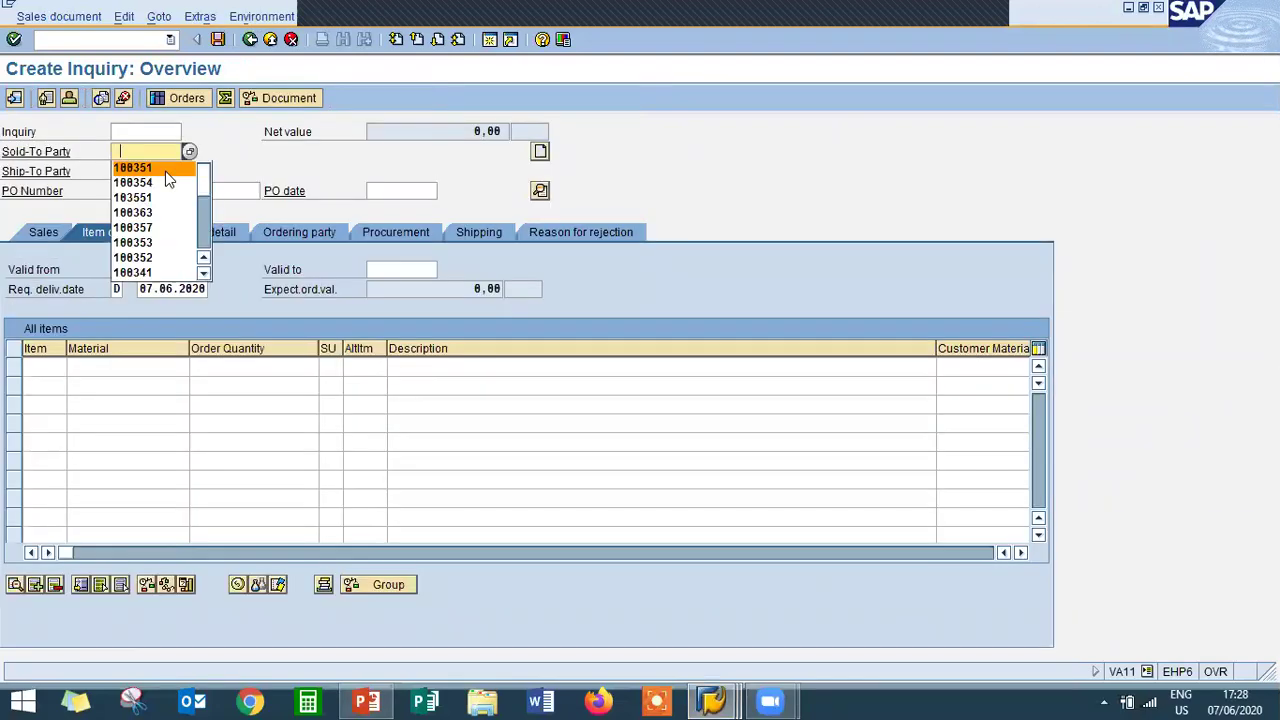
left_click(166, 169)
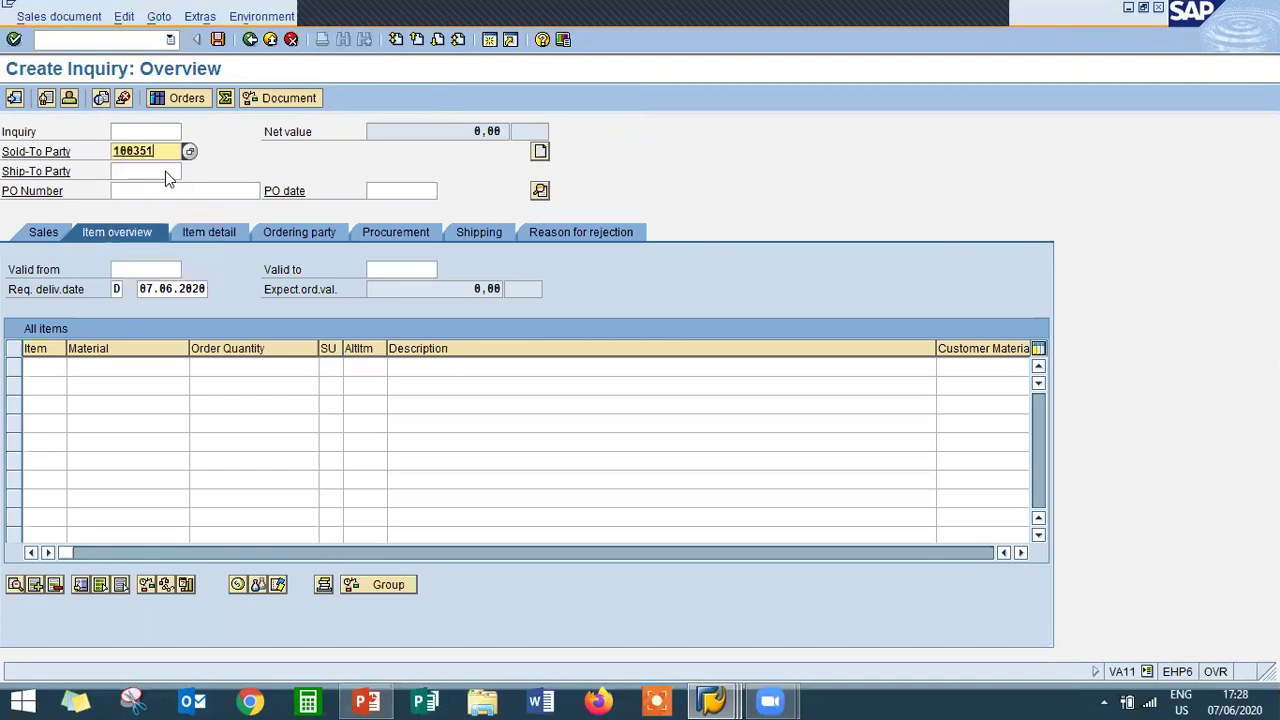
key("Return")
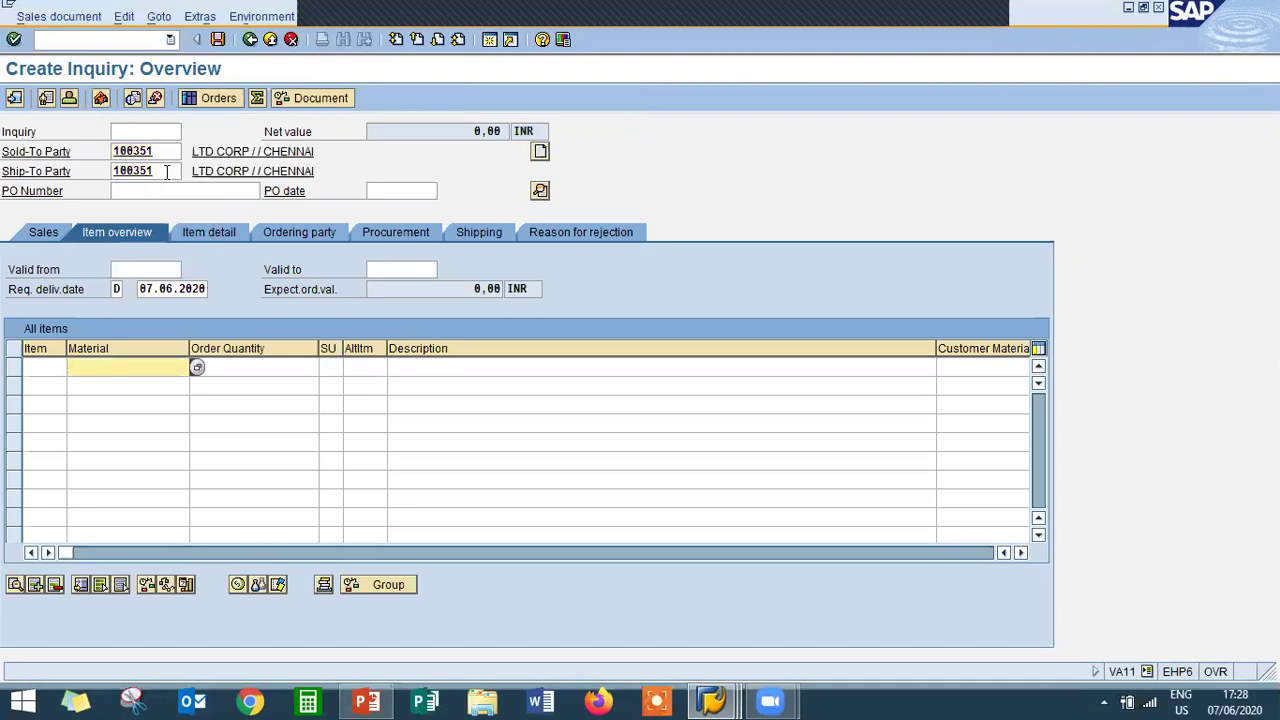
Step: Add item 10 as material 3394 (MOTOR), quantity 1 KG, and save the inquiry
type("3394")
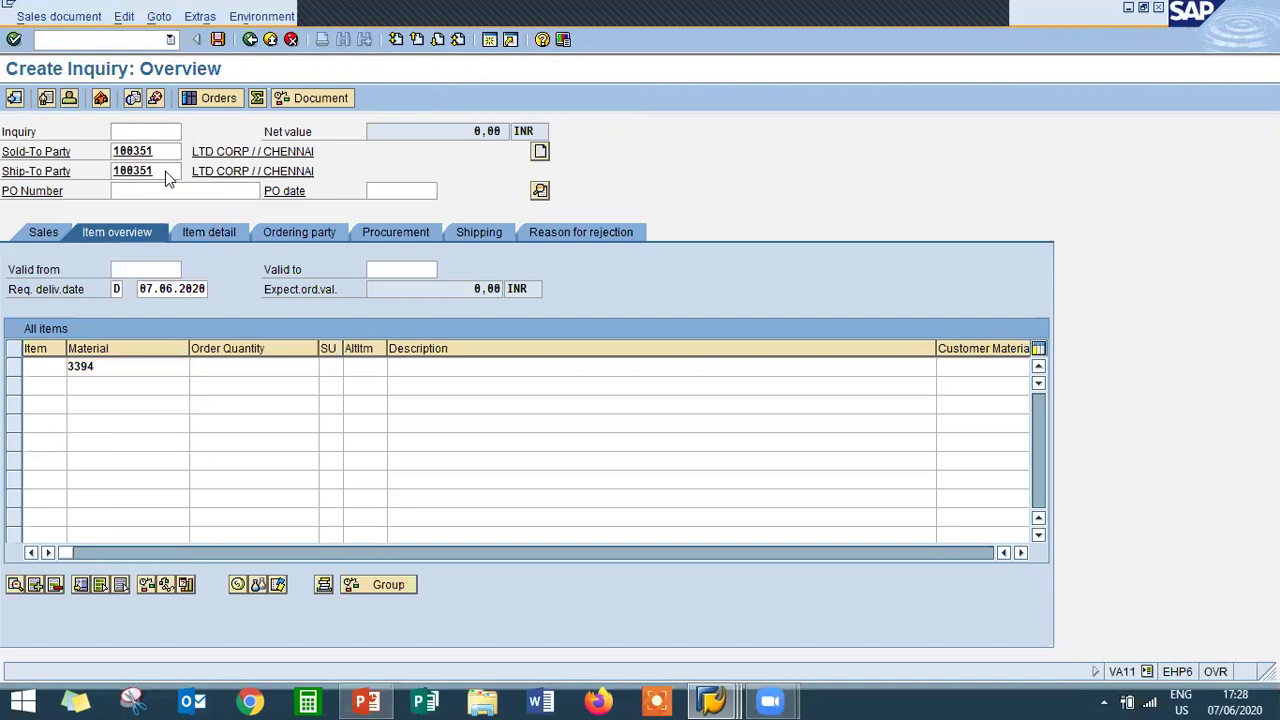
key("Return")
left_click(256, 370)
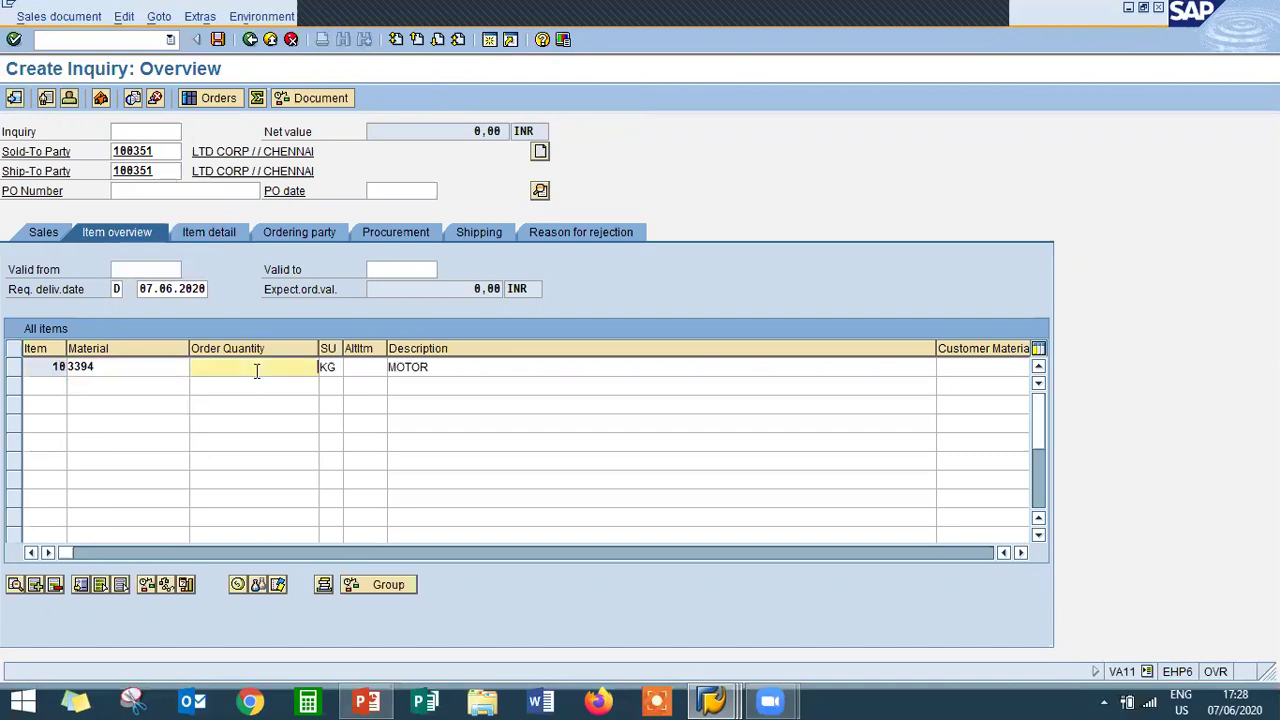
type("1")
key("Return")
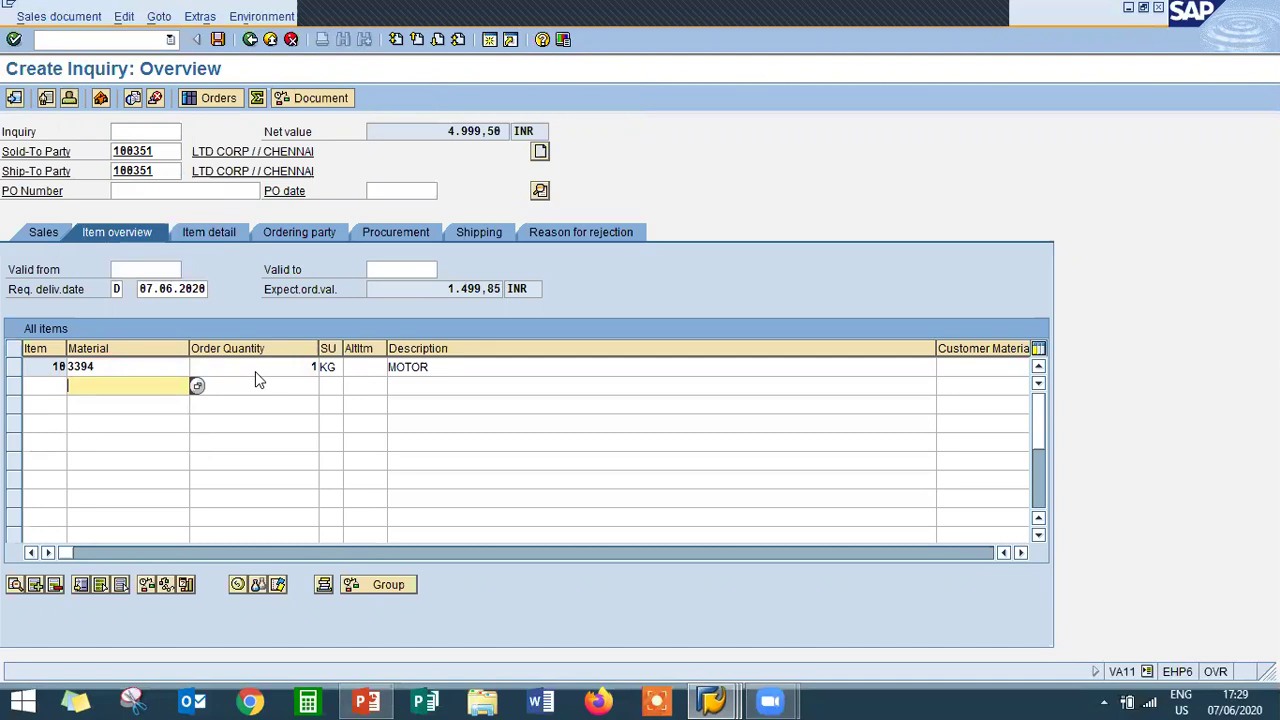
key("ctrl+s")
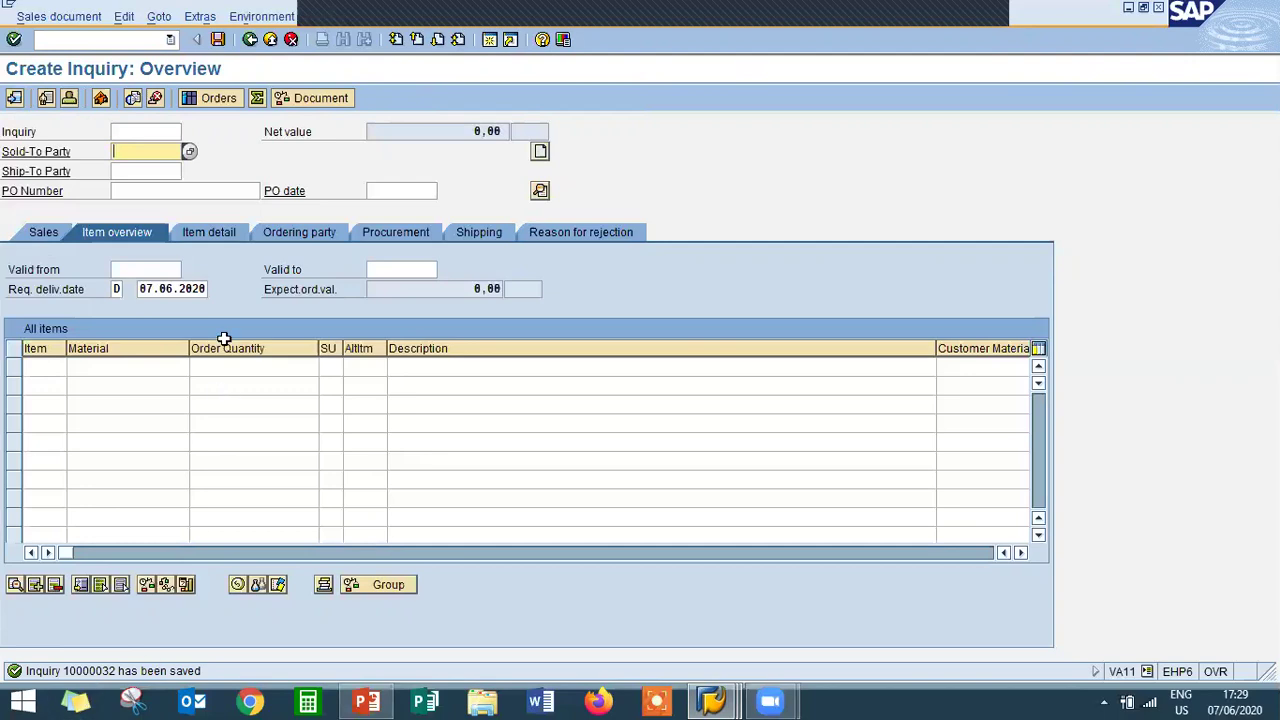
Step: Run VA21 and enter inquiry 100000312 in the Create with Reference dialog
left_click(270, 39)
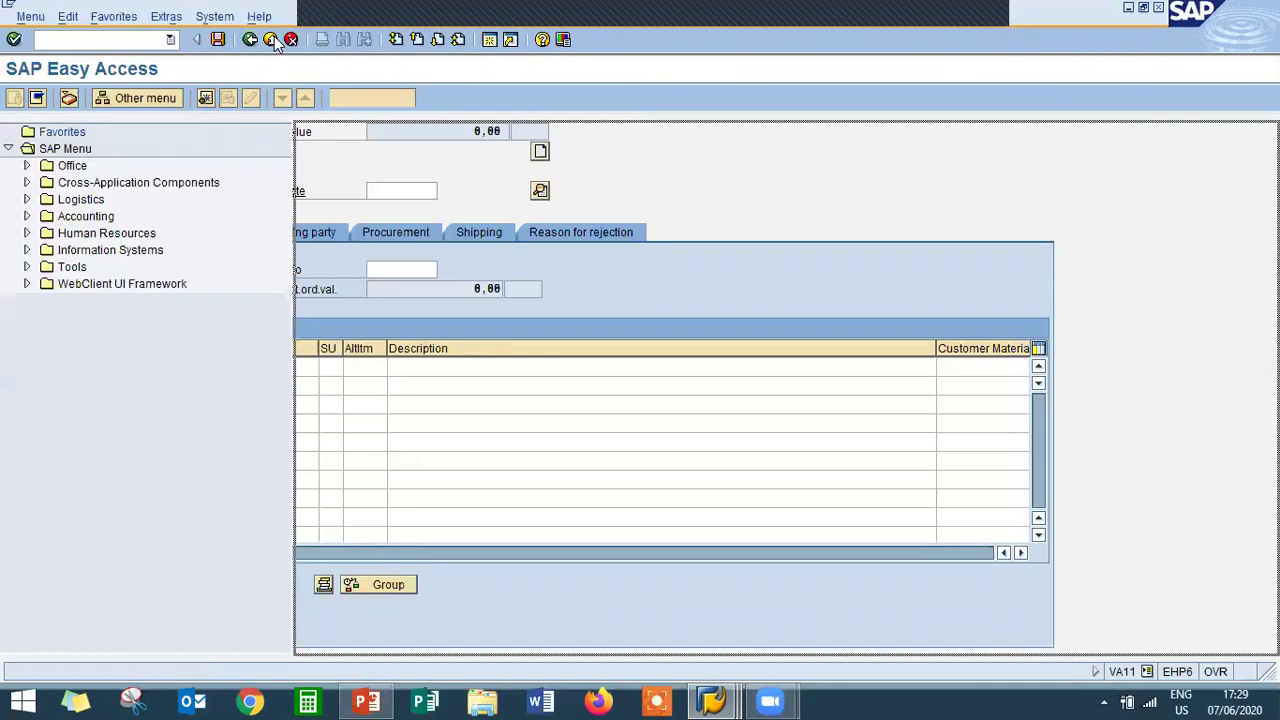
type("VA21")
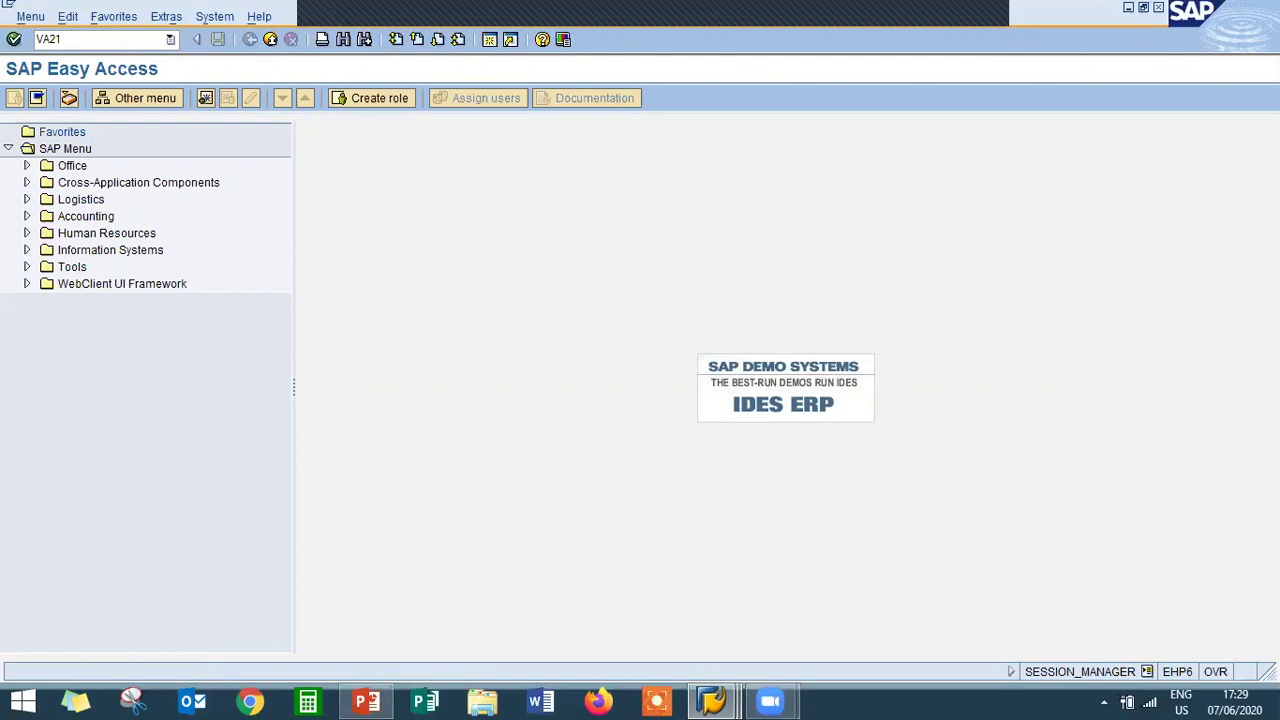
key("Return")
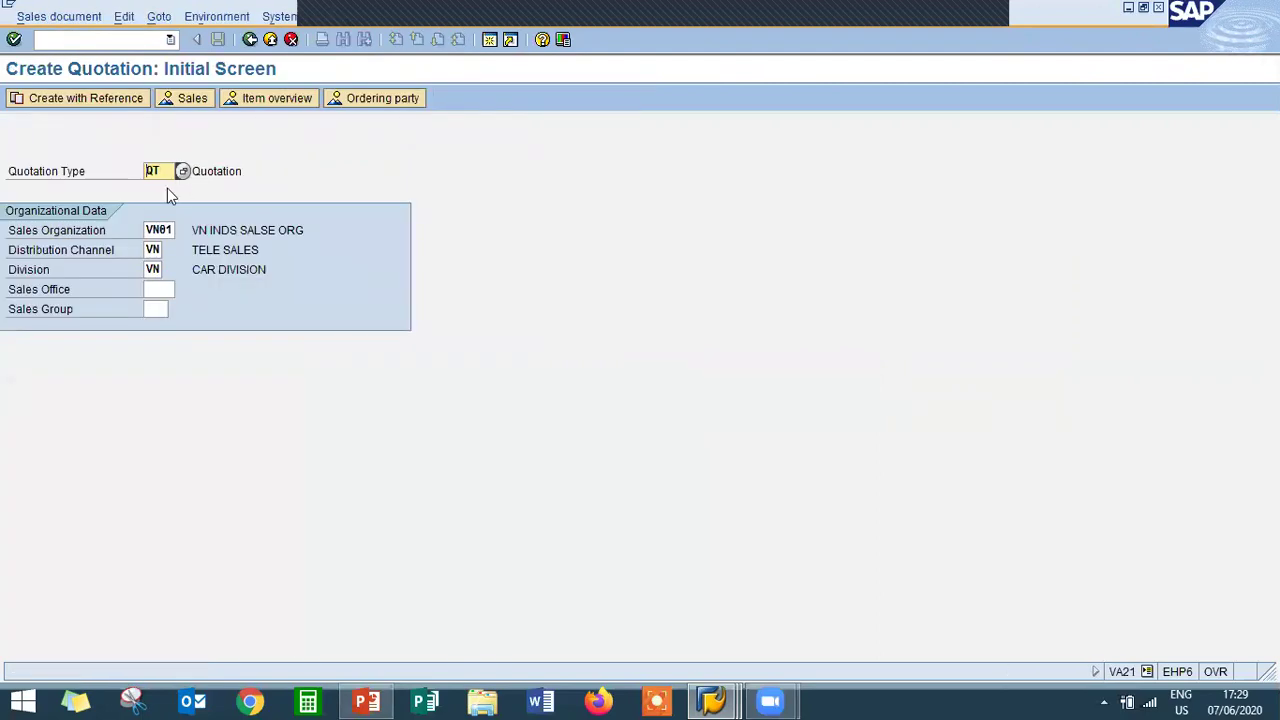
left_click(115, 102)
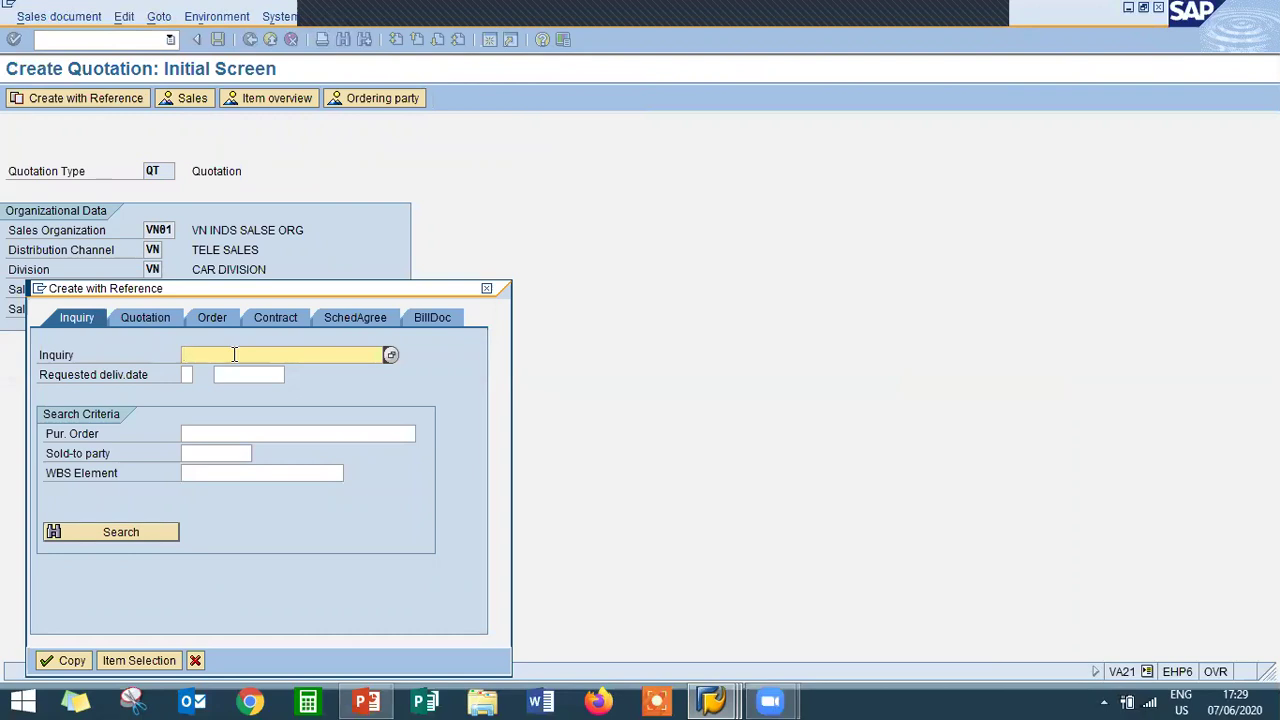
type("100000")
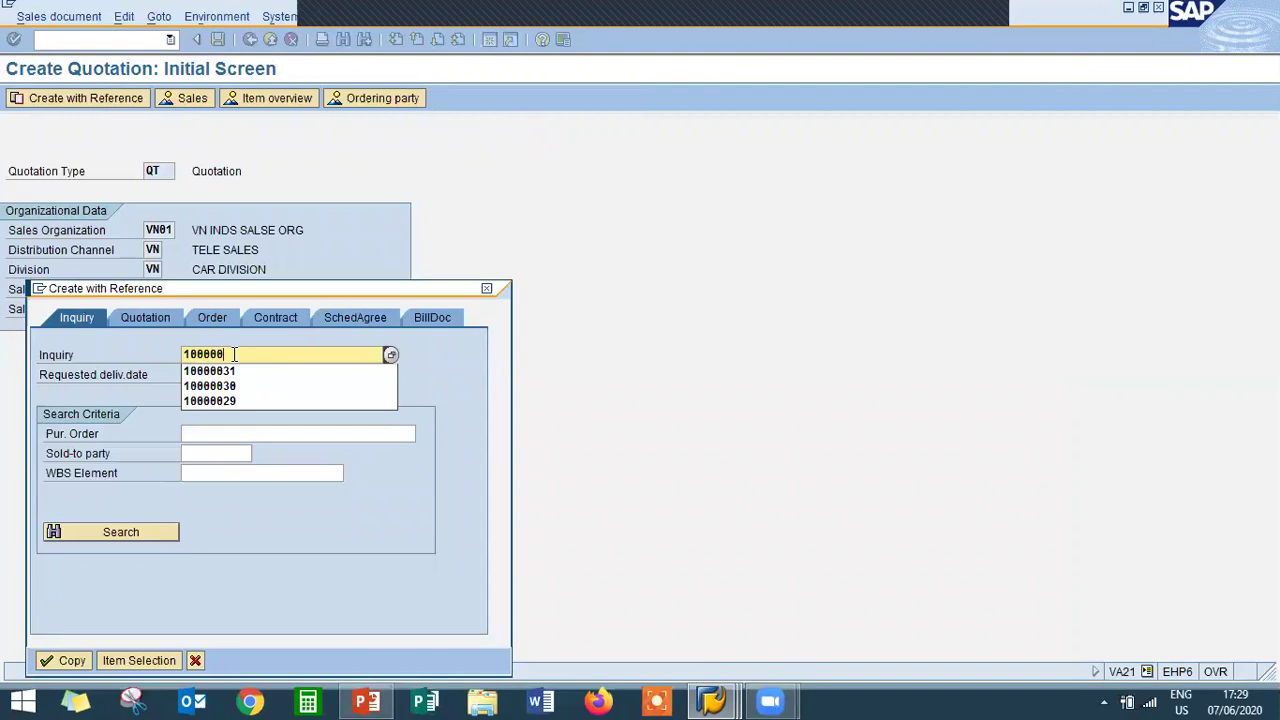
type("31")
type("2")
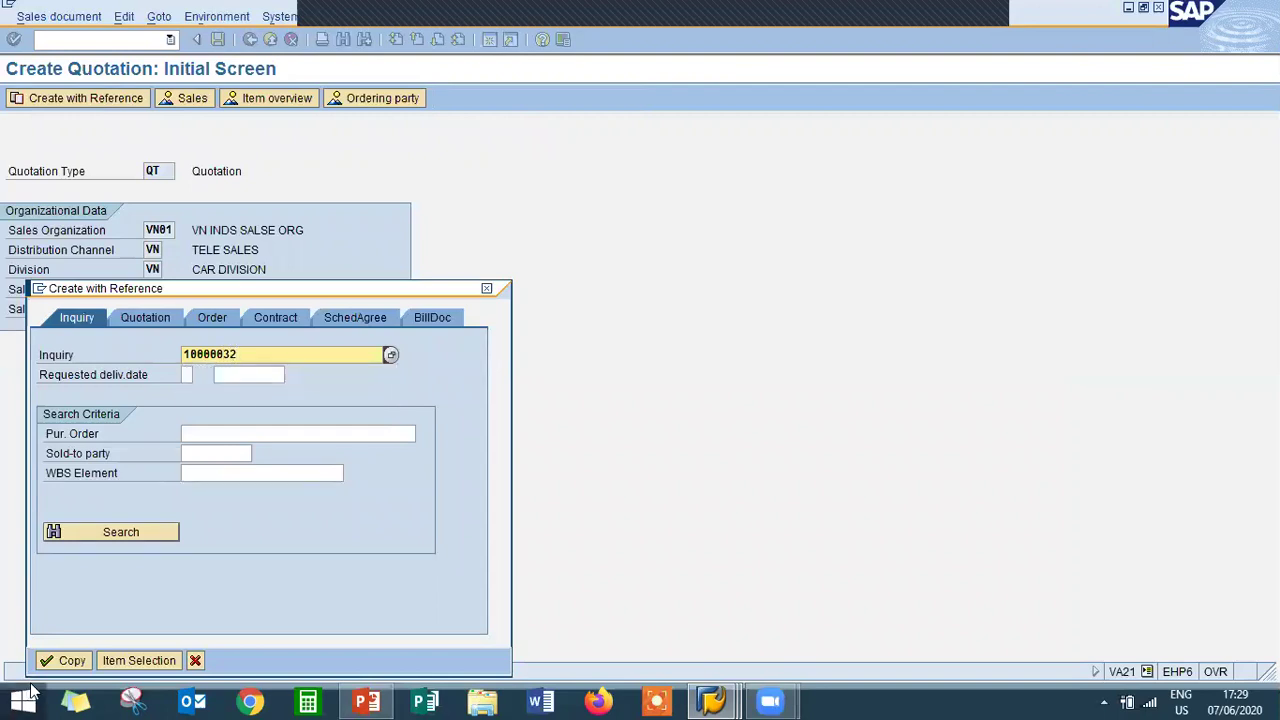
Step: Copy the inquiry into the quotation and set its validity end date to 14.06.2020
left_click(60, 662)
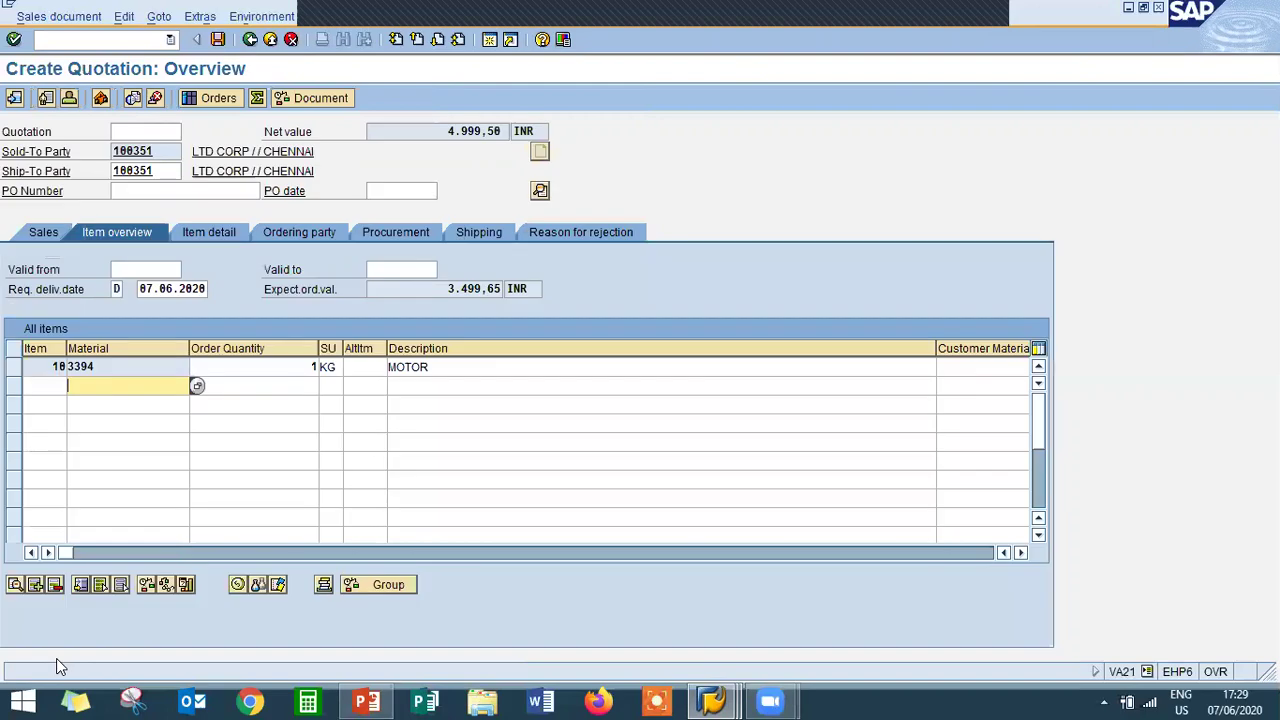
left_click(401, 271)
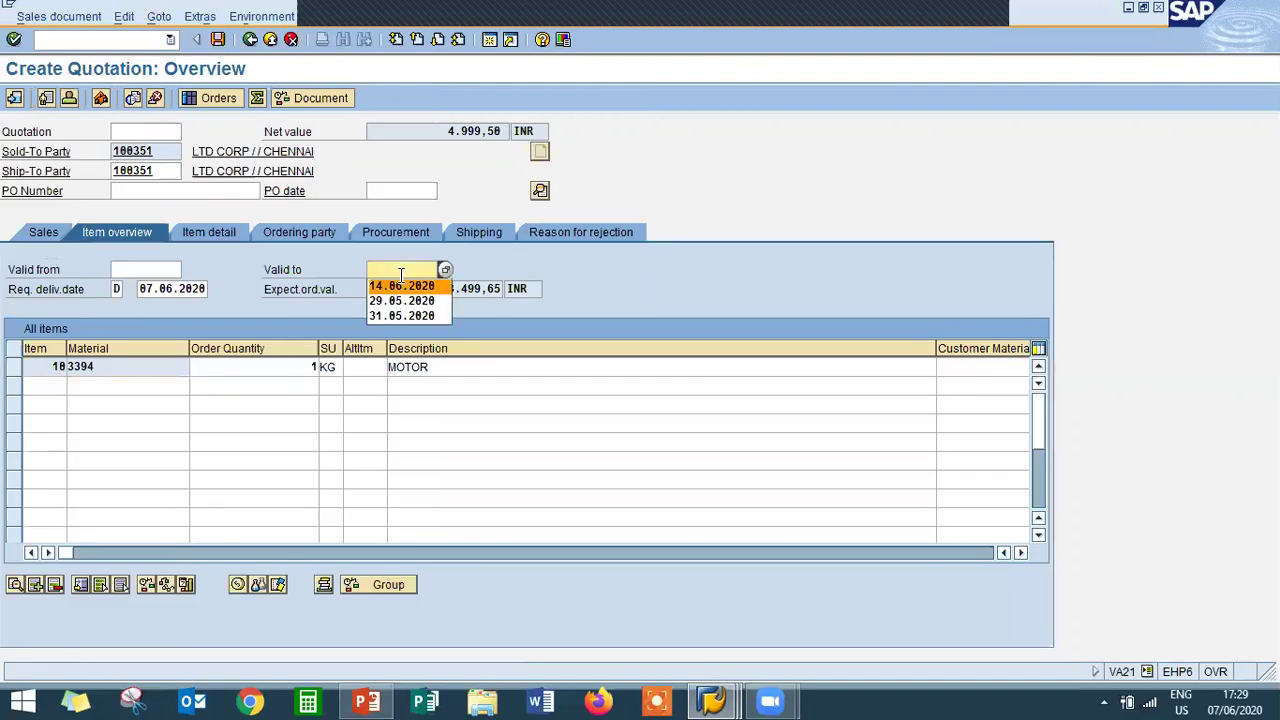
left_click(401, 284)
key("Return")
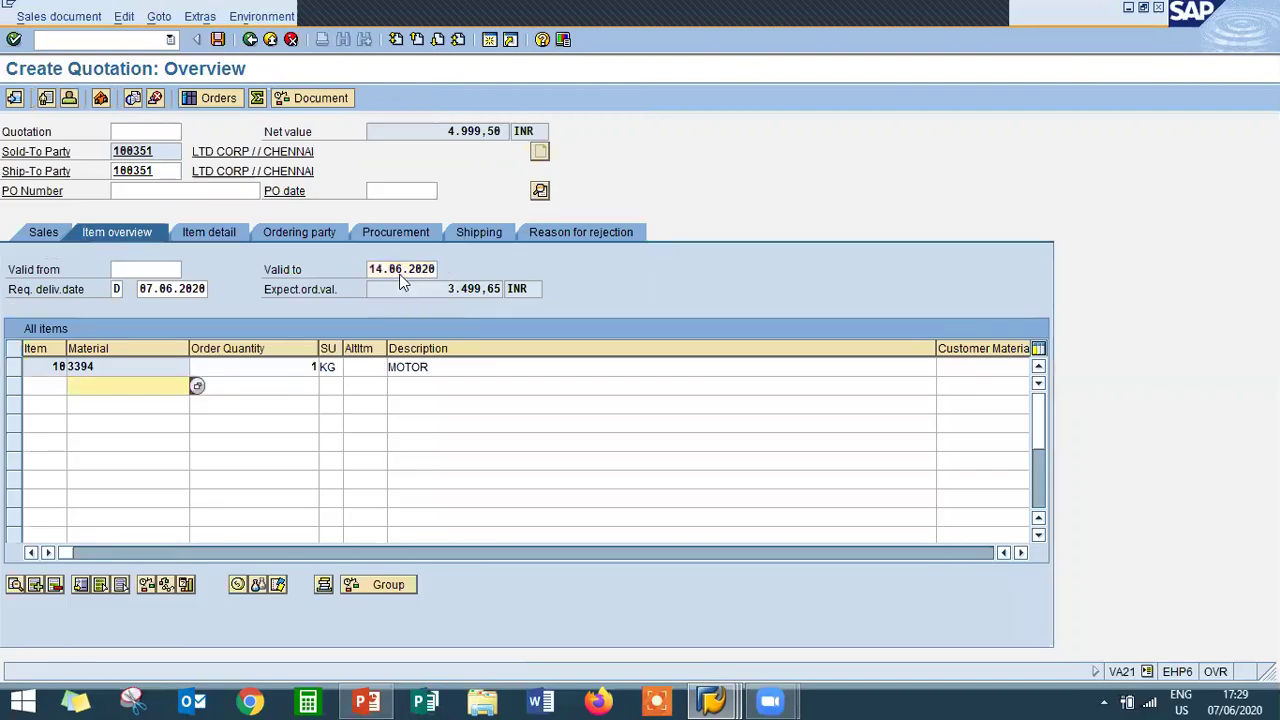
Step: Give item 10 plant VN01, storage location VN01 and net weight 10 KG
double_click(277, 367)
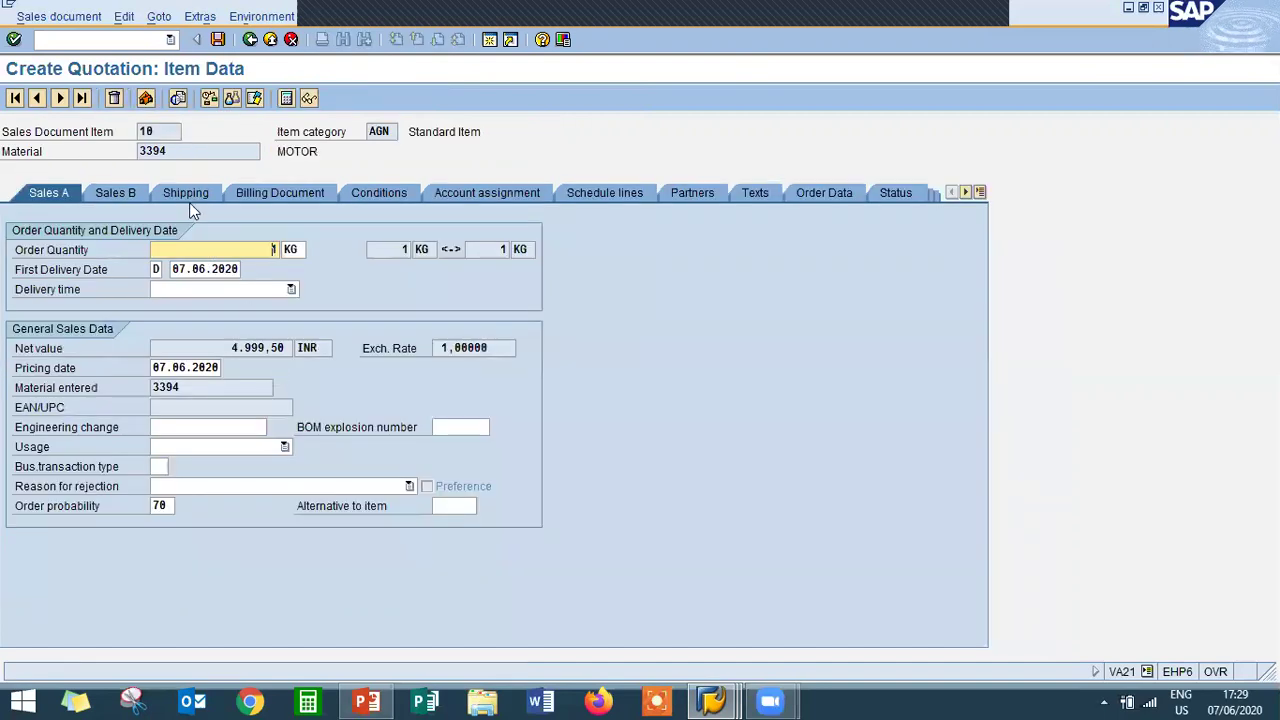
left_click(193, 197)
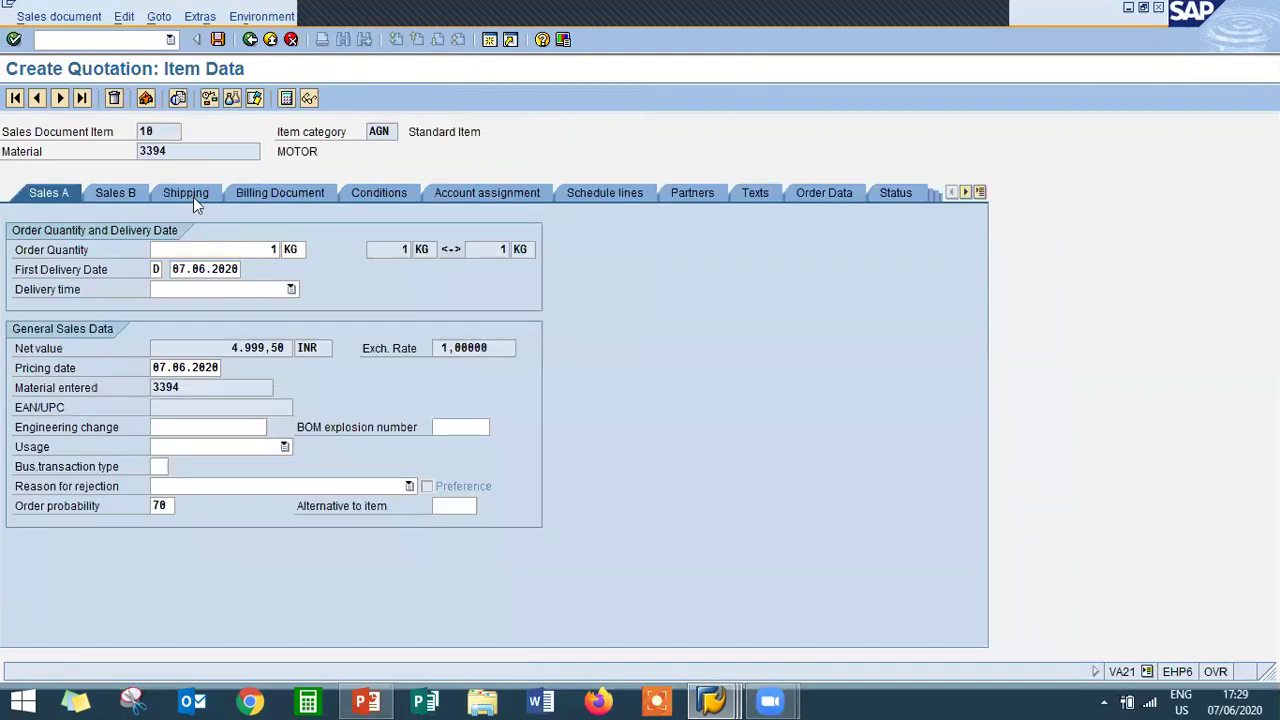
left_click(134, 330)
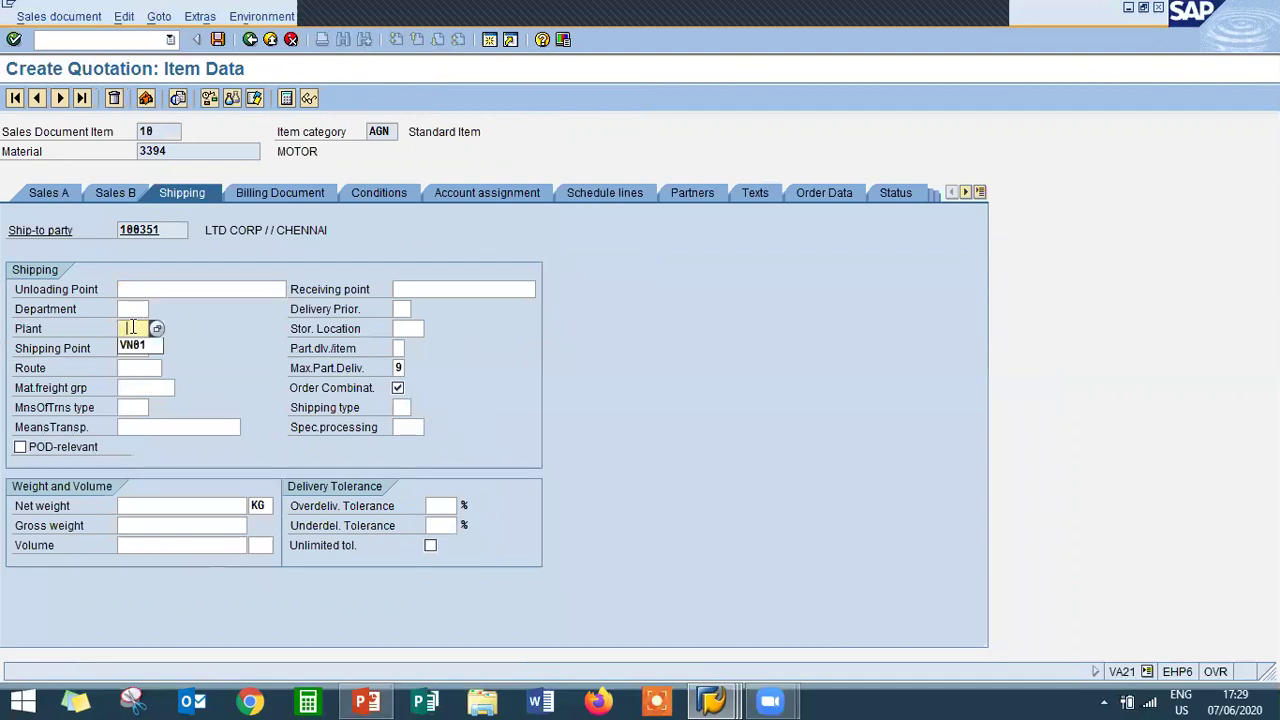
left_click(134, 340)
key("Return")
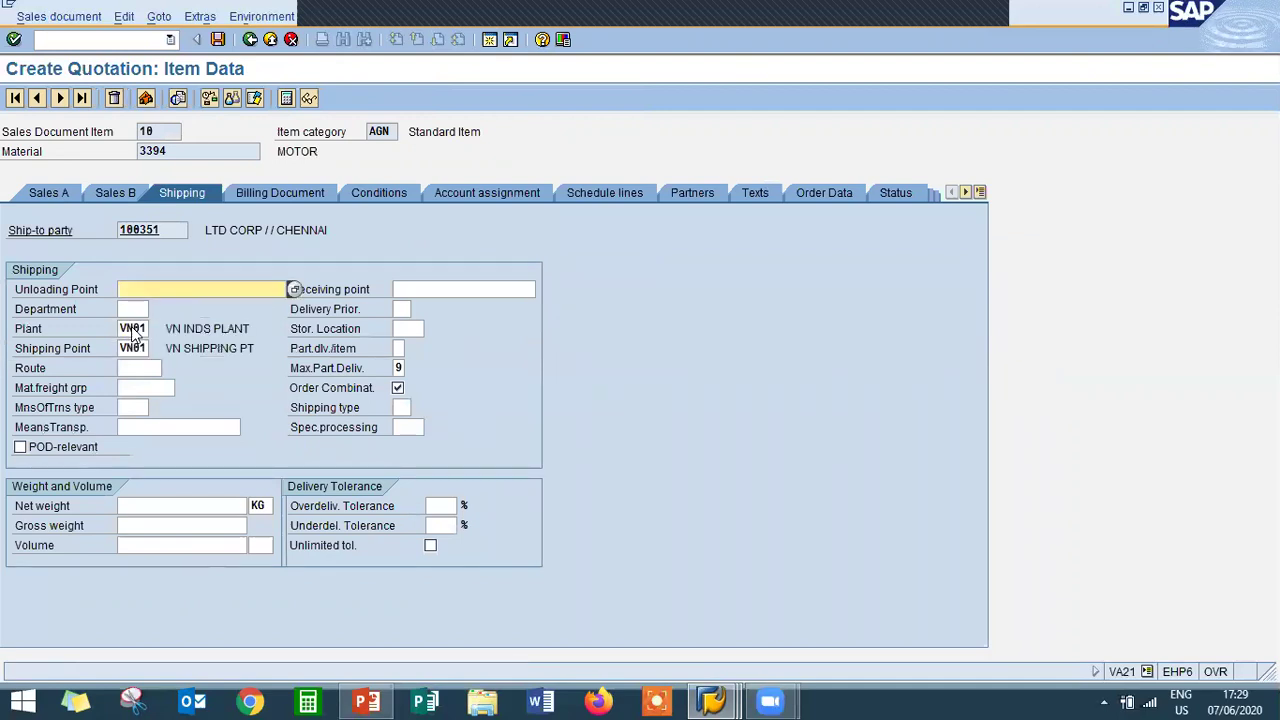
left_click(410, 328)
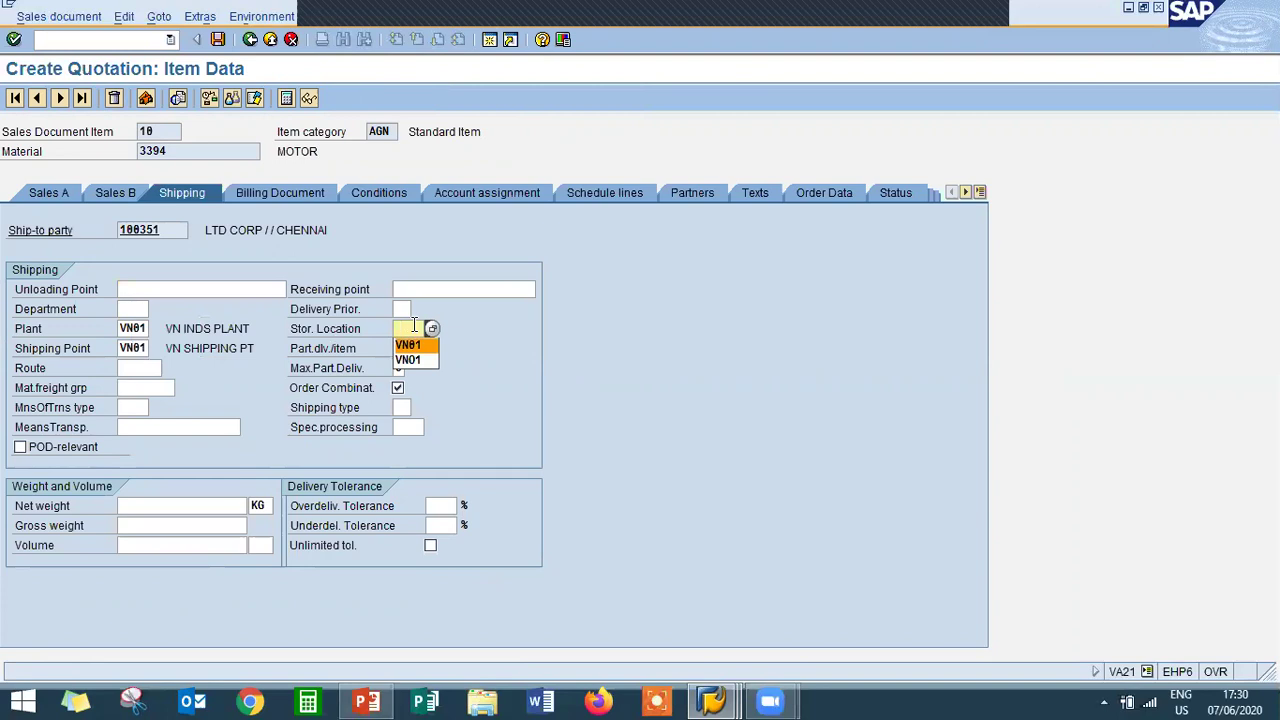
left_click(410, 344)
key("Return")
left_click(212, 505)
type("10")
key("Tab")
key("Return")
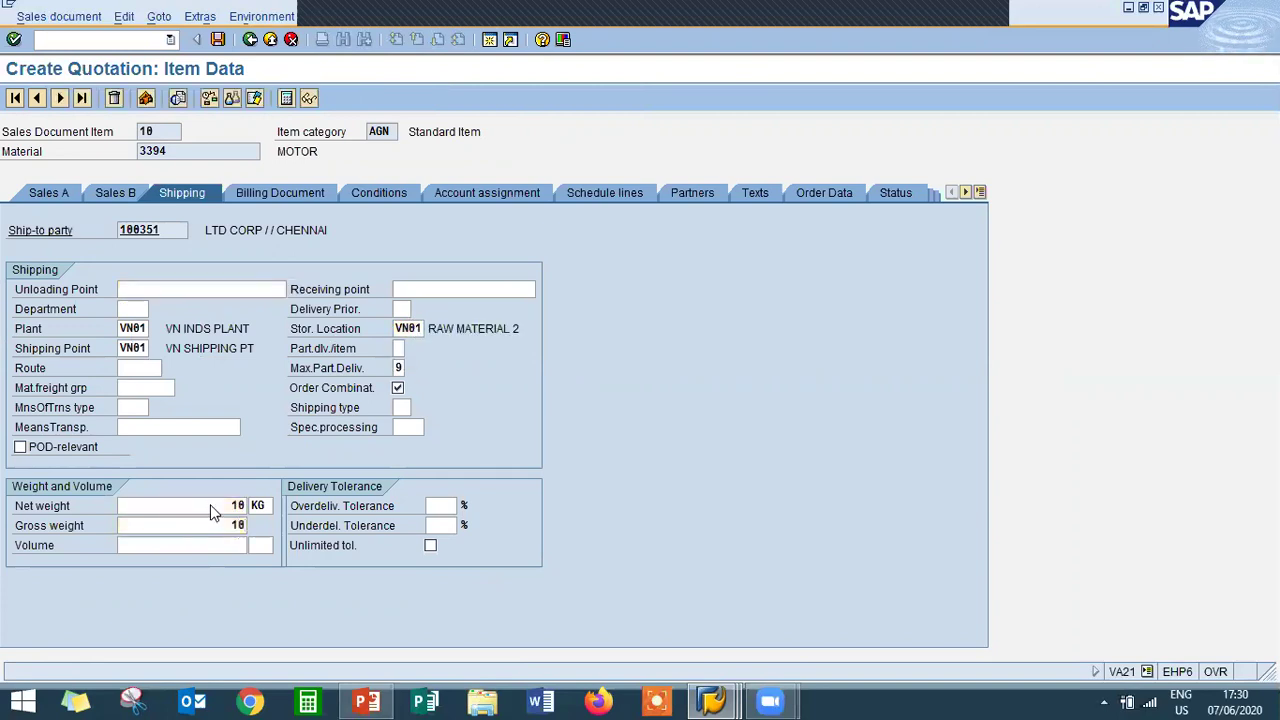
Step: Save the quotation, open its Incompletion Log, and go to the missing Terms of Payment
left_click(219, 40)
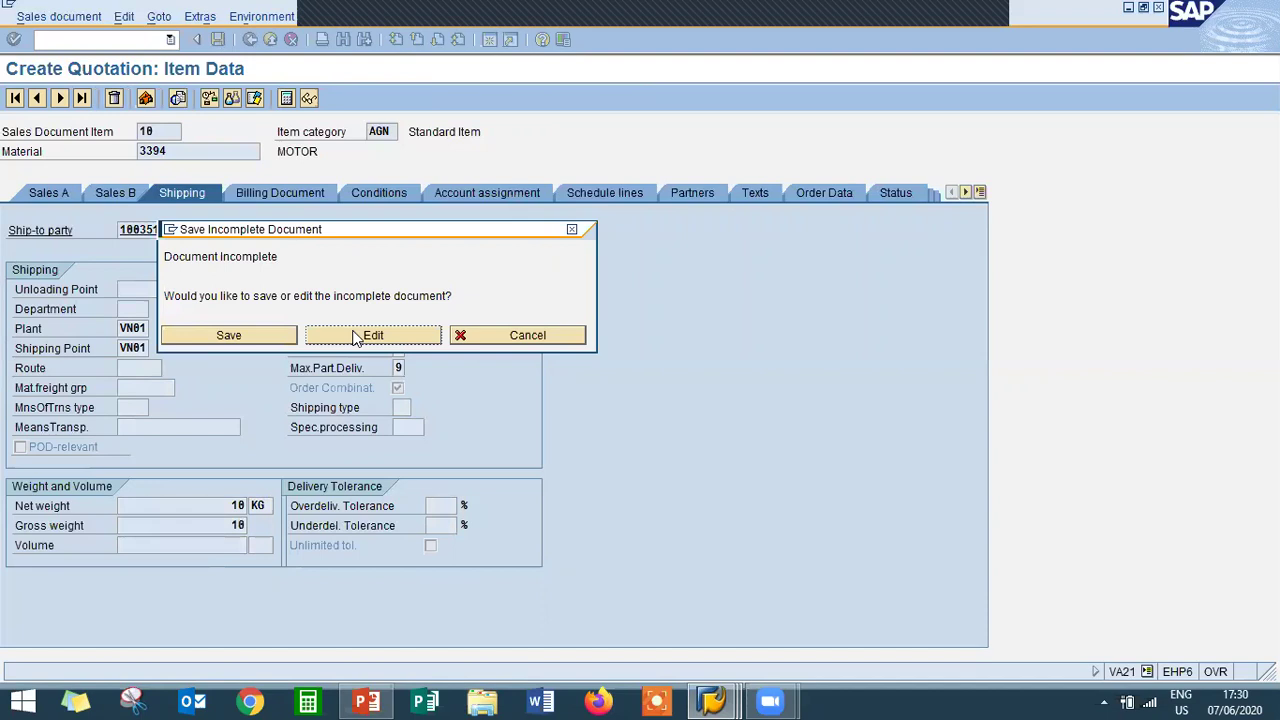
left_click(355, 336)
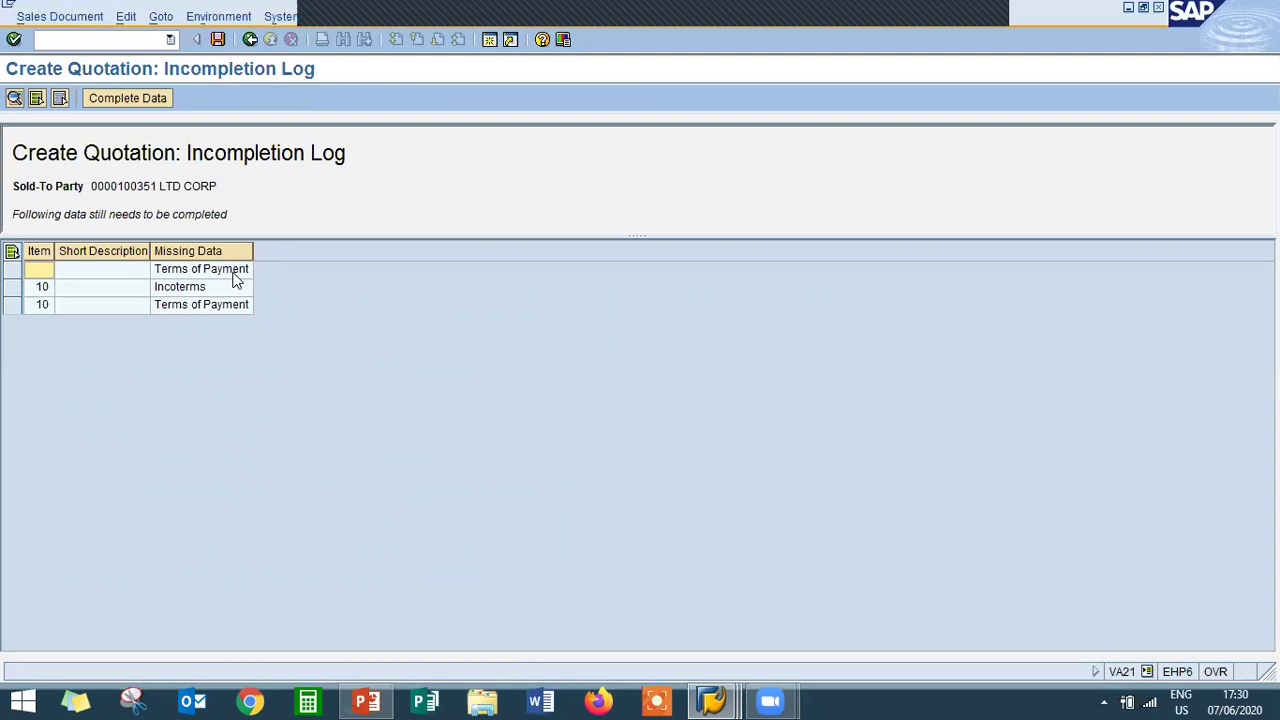
double_click(235, 280)
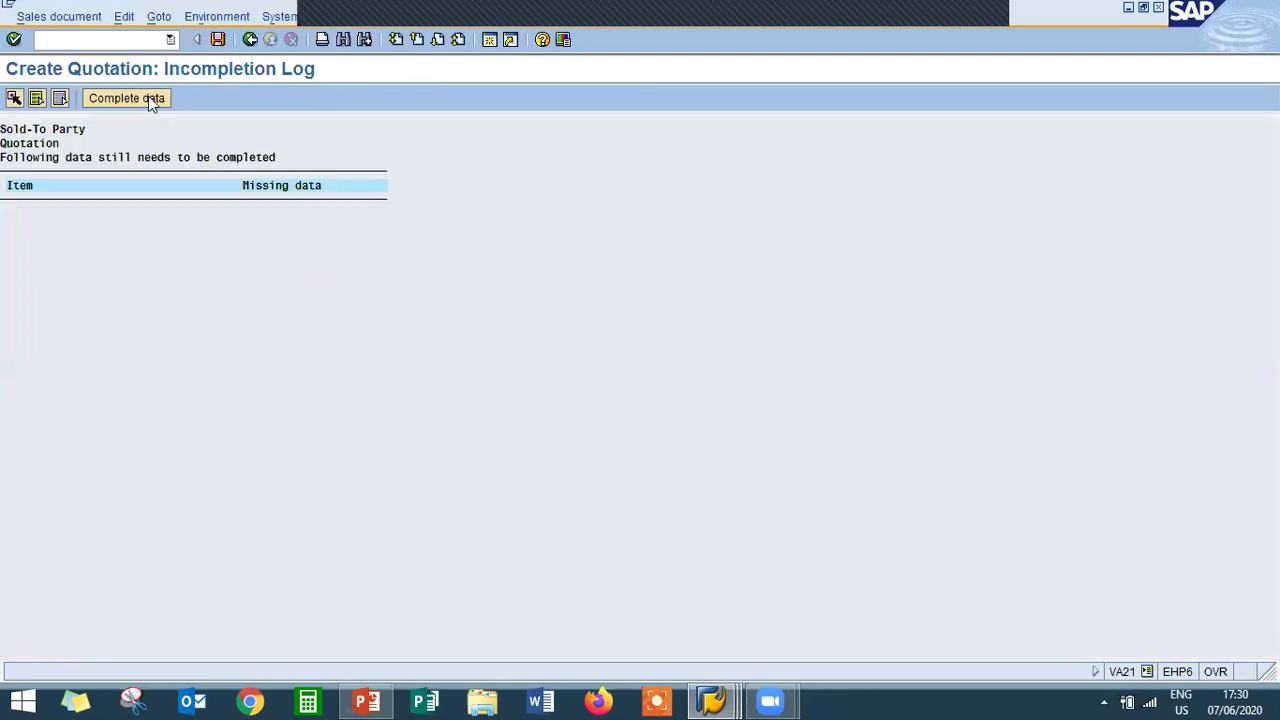
Step: Set header payment terms 0001 and Incoterms CIF / CFR, acknowledging the freight message
left_click(148, 101)
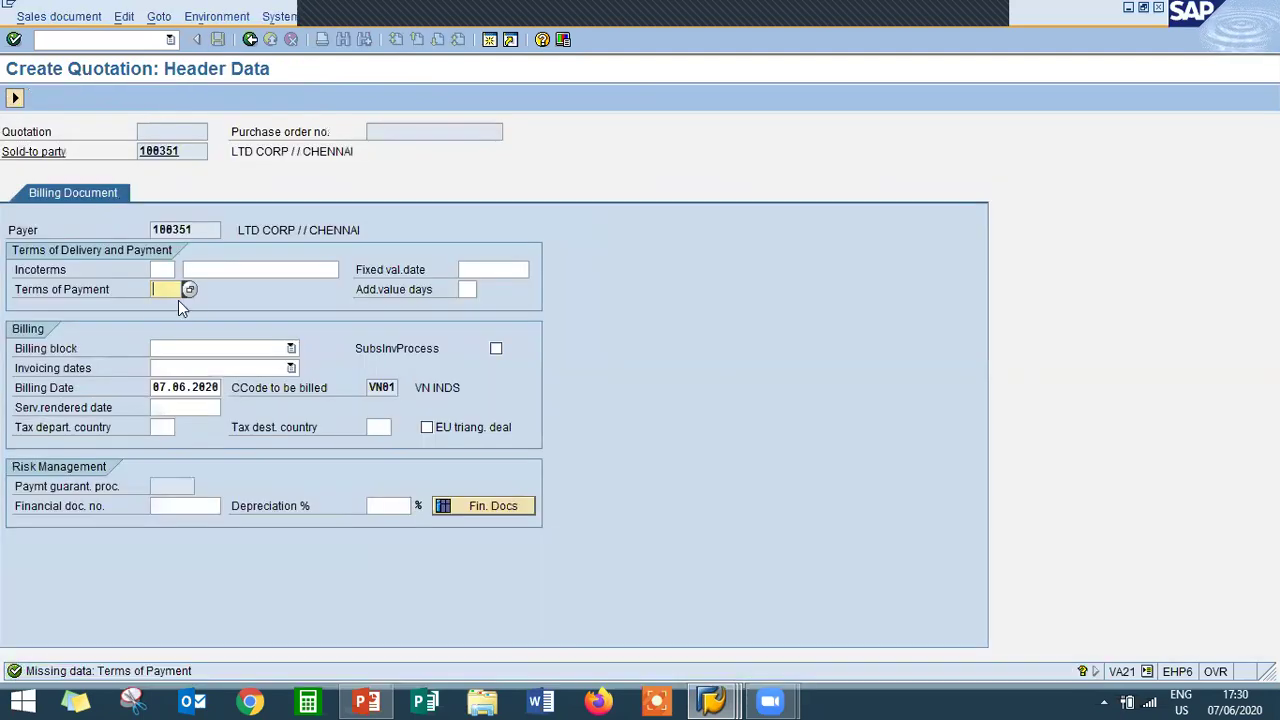
left_click(178, 305)
left_click(157, 270)
left_click(165, 283)
key("Return")
left_click(238, 270)
key("Down")
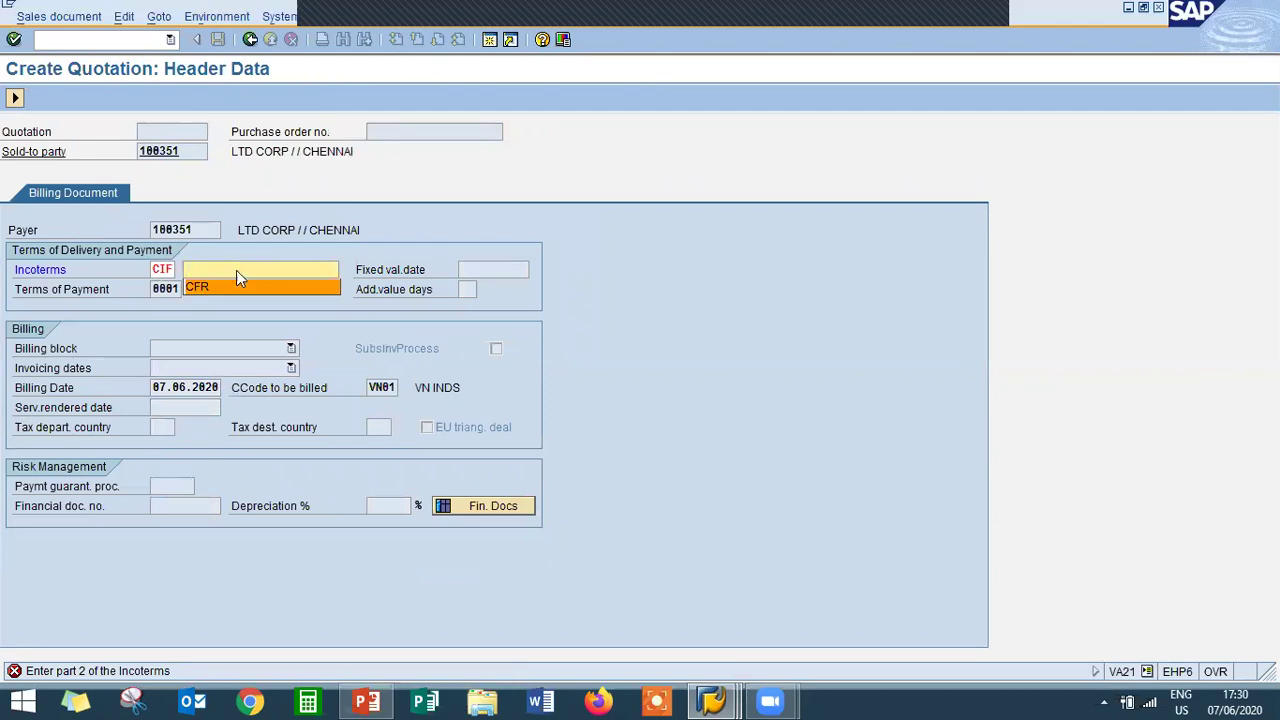
key("Return")
key("Return")
key("Return")
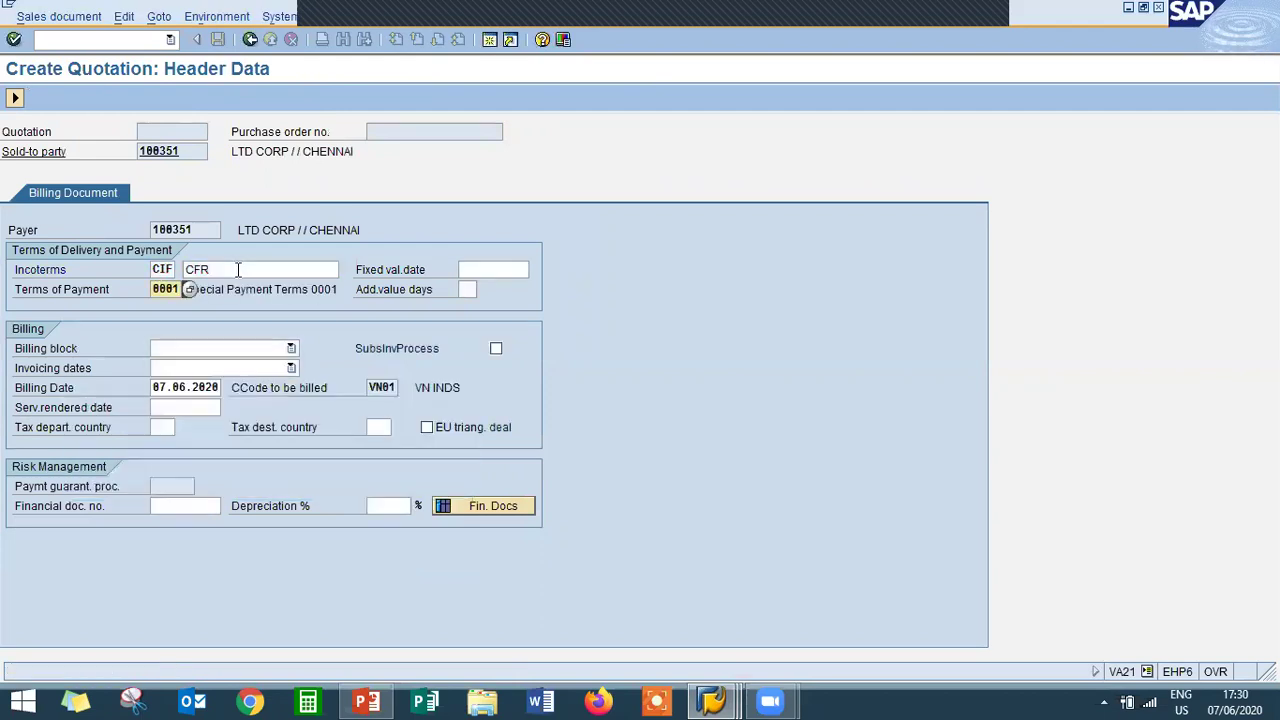
left_click(252, 39)
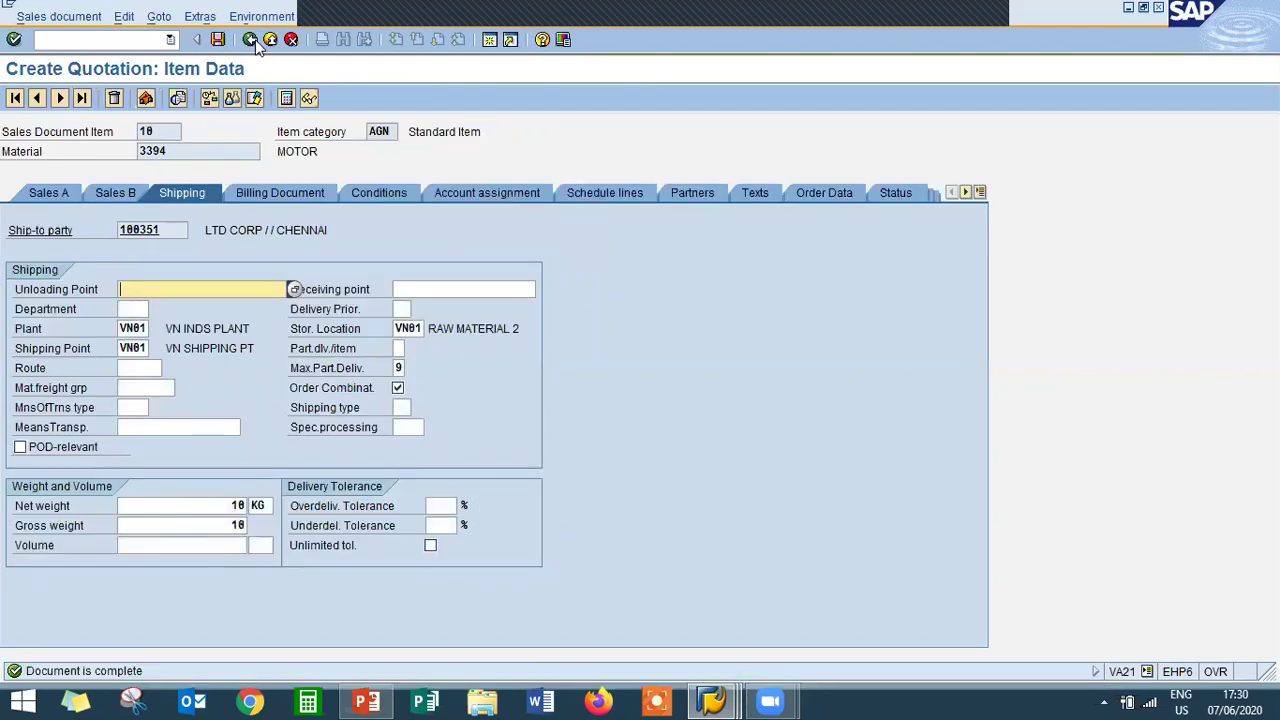
Step: Save the quotation as number 20000087 and close the quotation screen
left_click(219, 42)
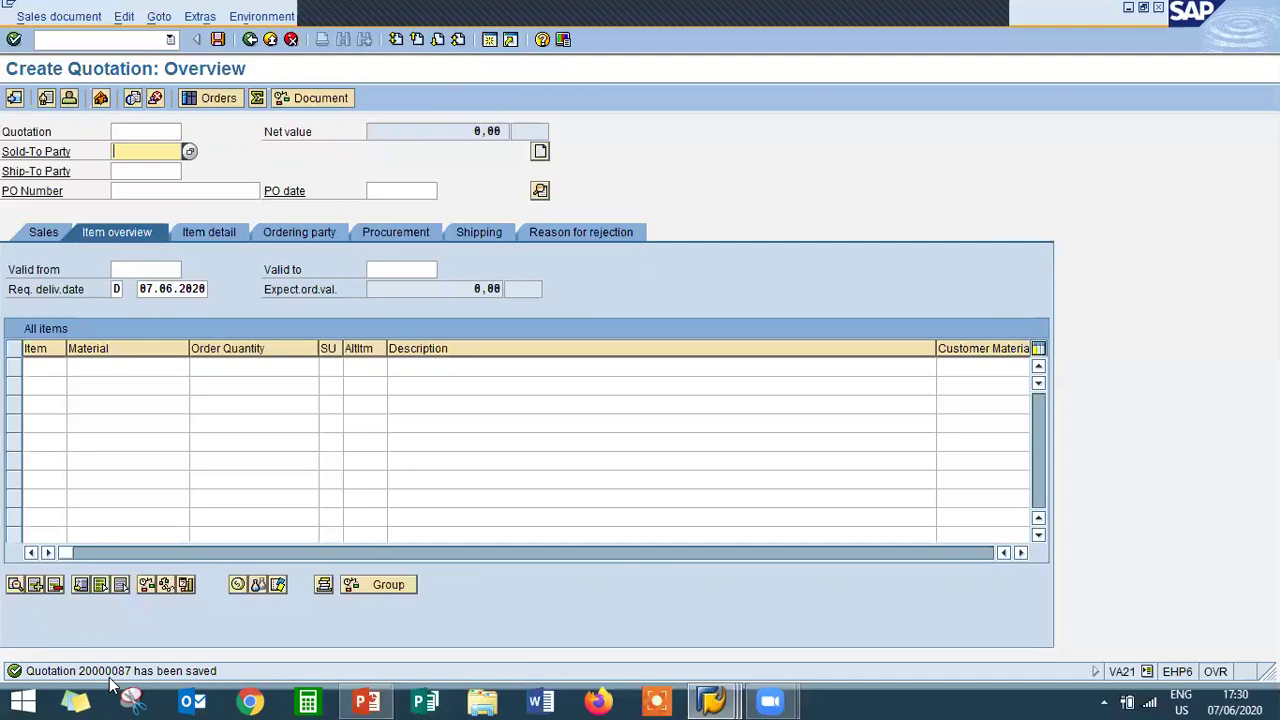
left_click(271, 39)
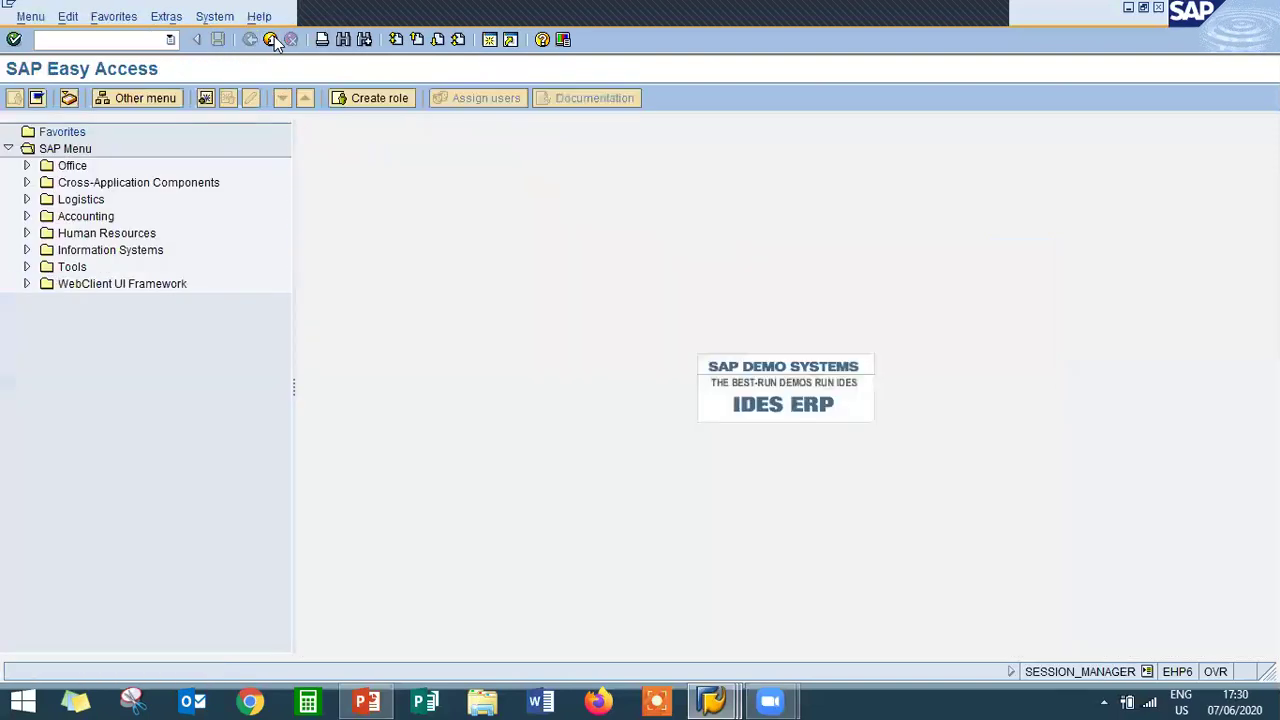
Step: Run VA01 and copy quotation 20000087 into a new standard order by reference
left_click(140, 42)
type("VA01")
key("Return")
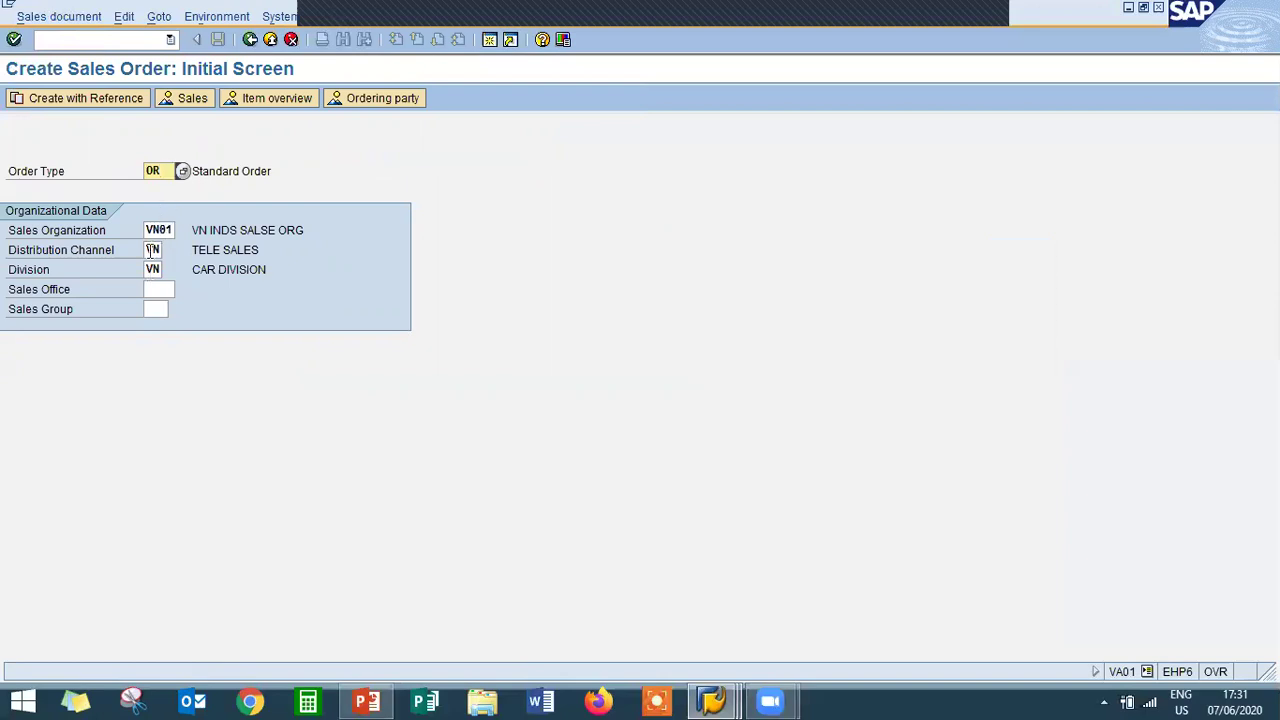
left_click(112, 100)
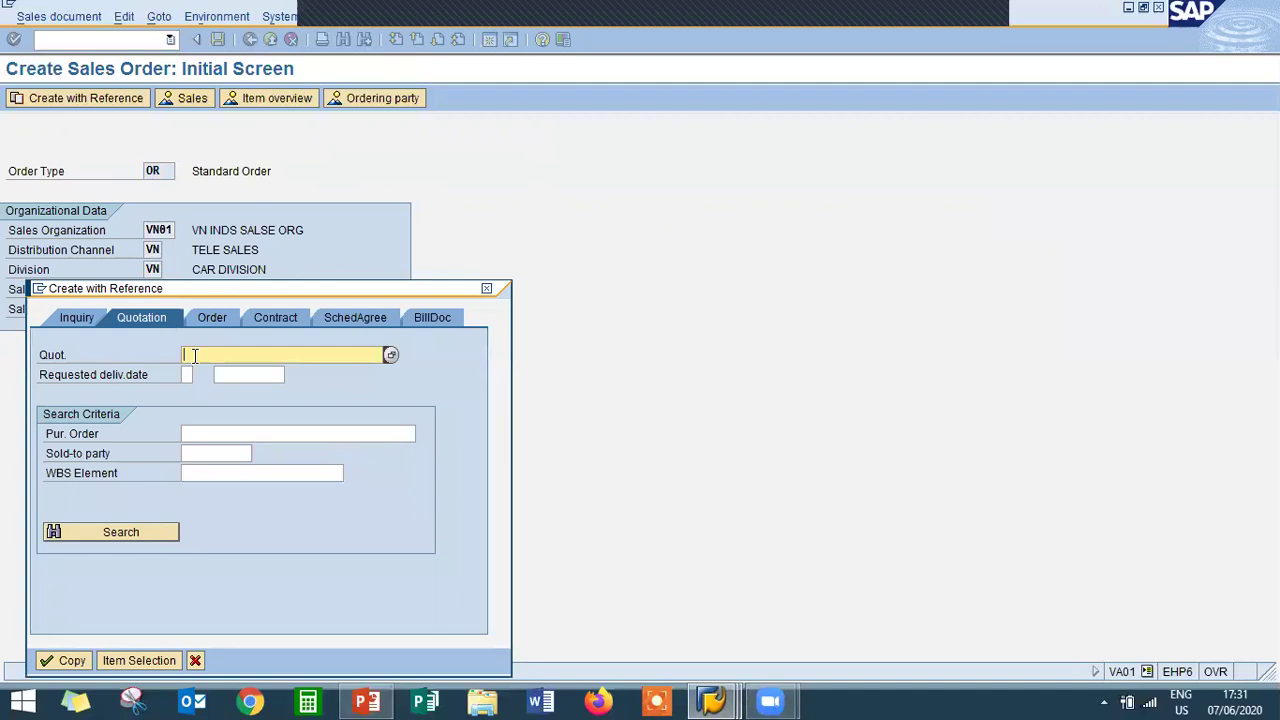
type("200")
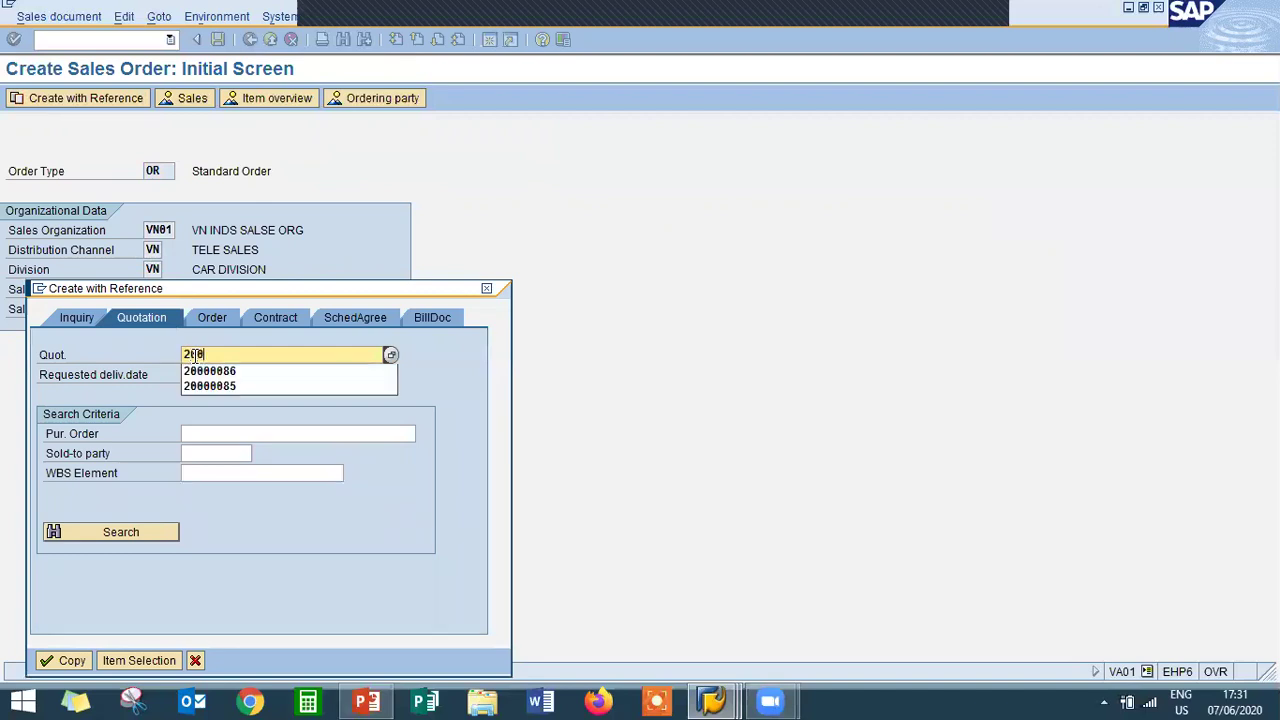
type("00087")
left_click(74, 661)
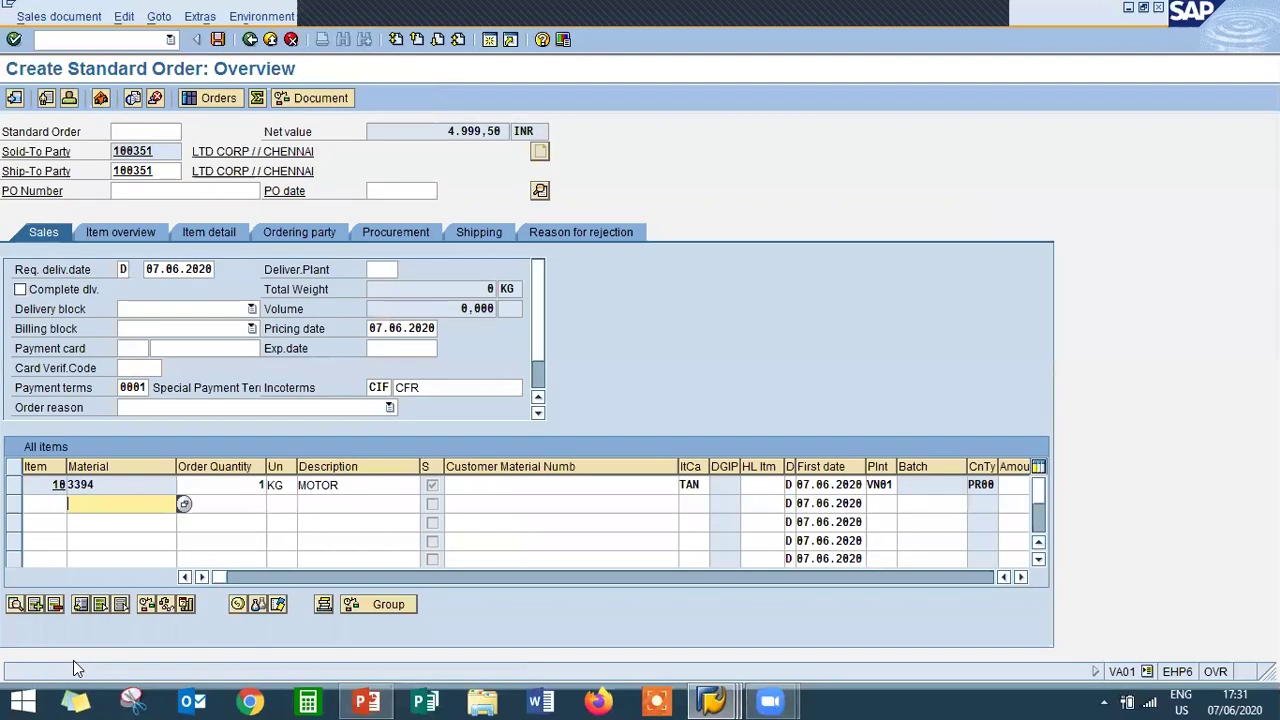
Step: Set item 10's gross weight to 10 KG and save the order as 14588
double_click(125, 486)
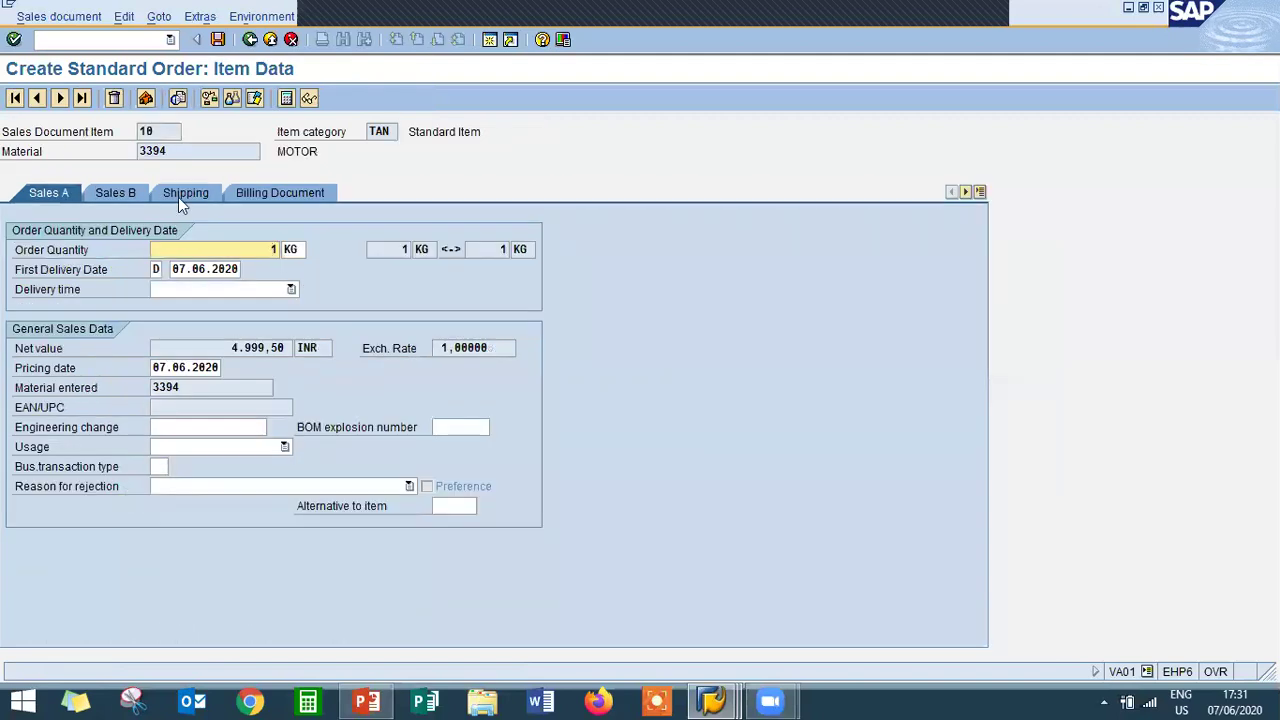
left_click(180, 196)
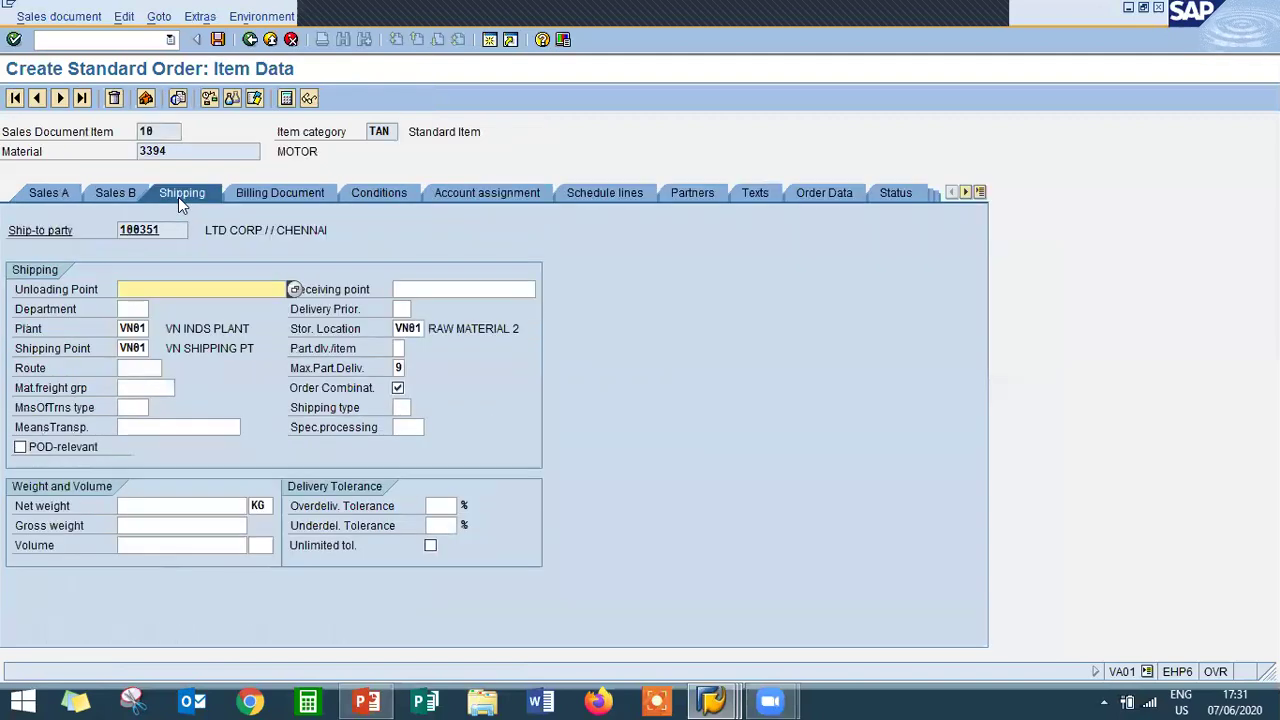
left_click(207, 502)
key("Tab")
type("10")
key("Return")
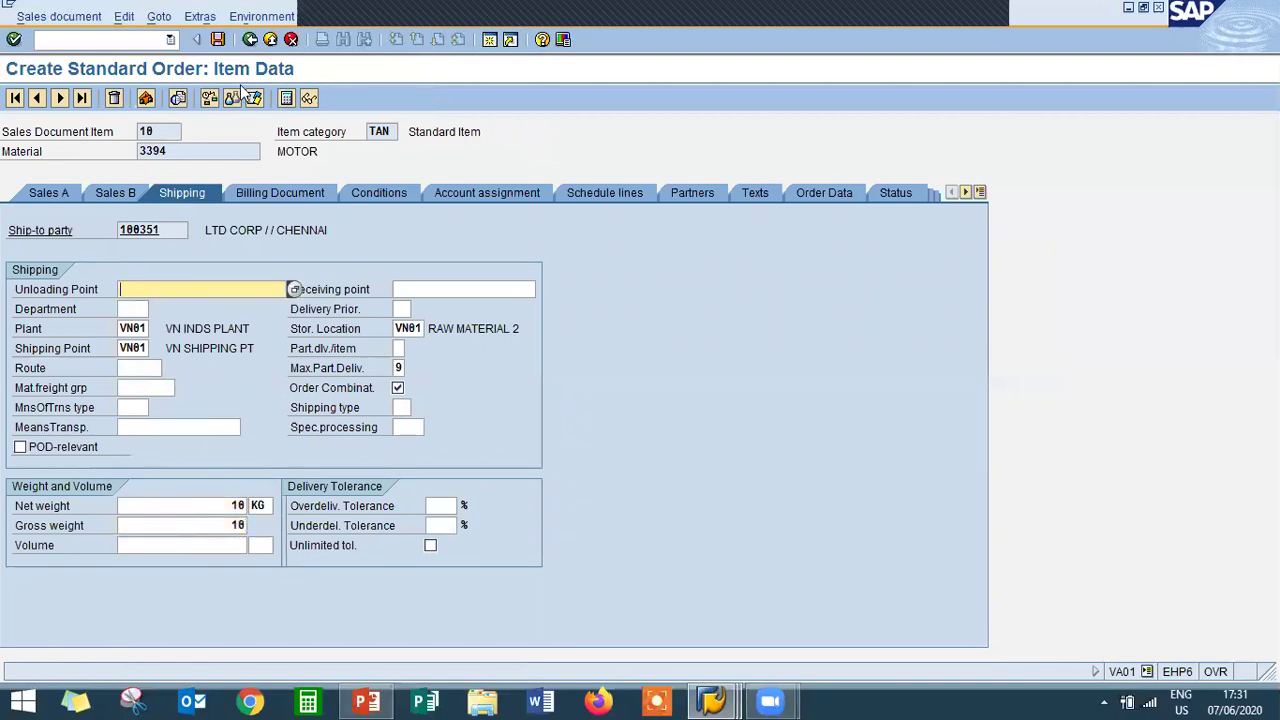
left_click(249, 42)
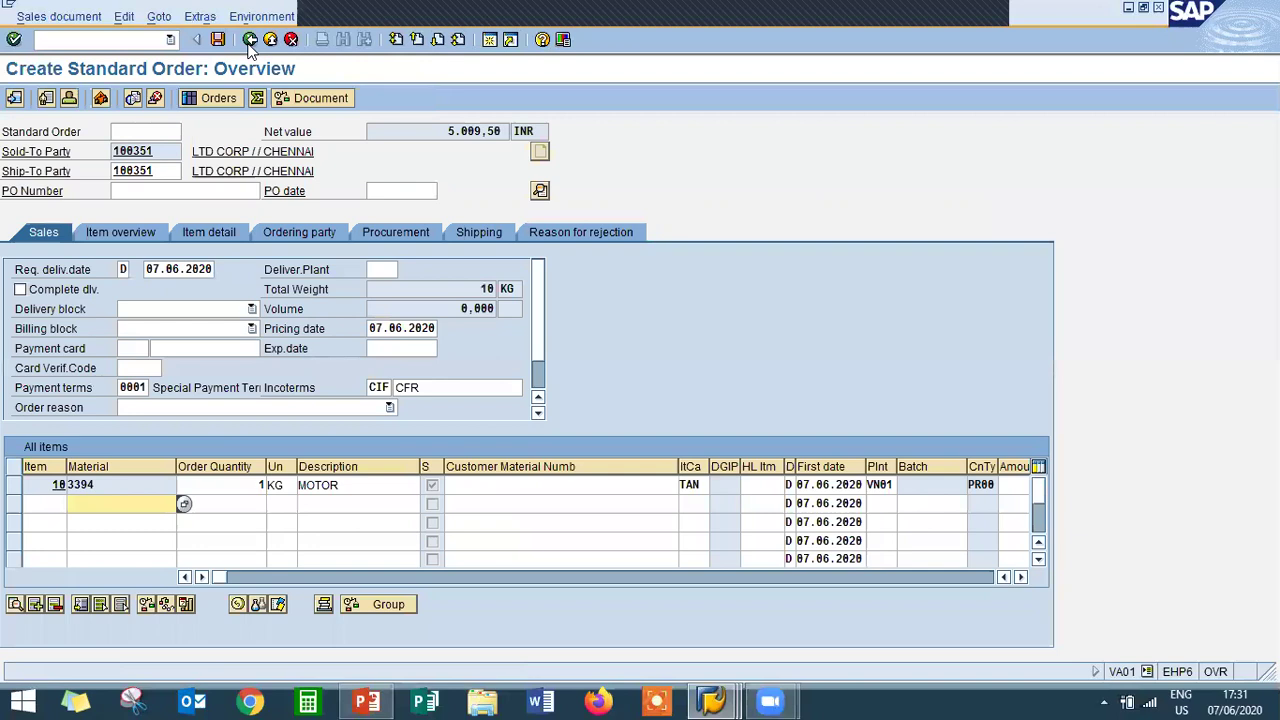
left_click(218, 39)
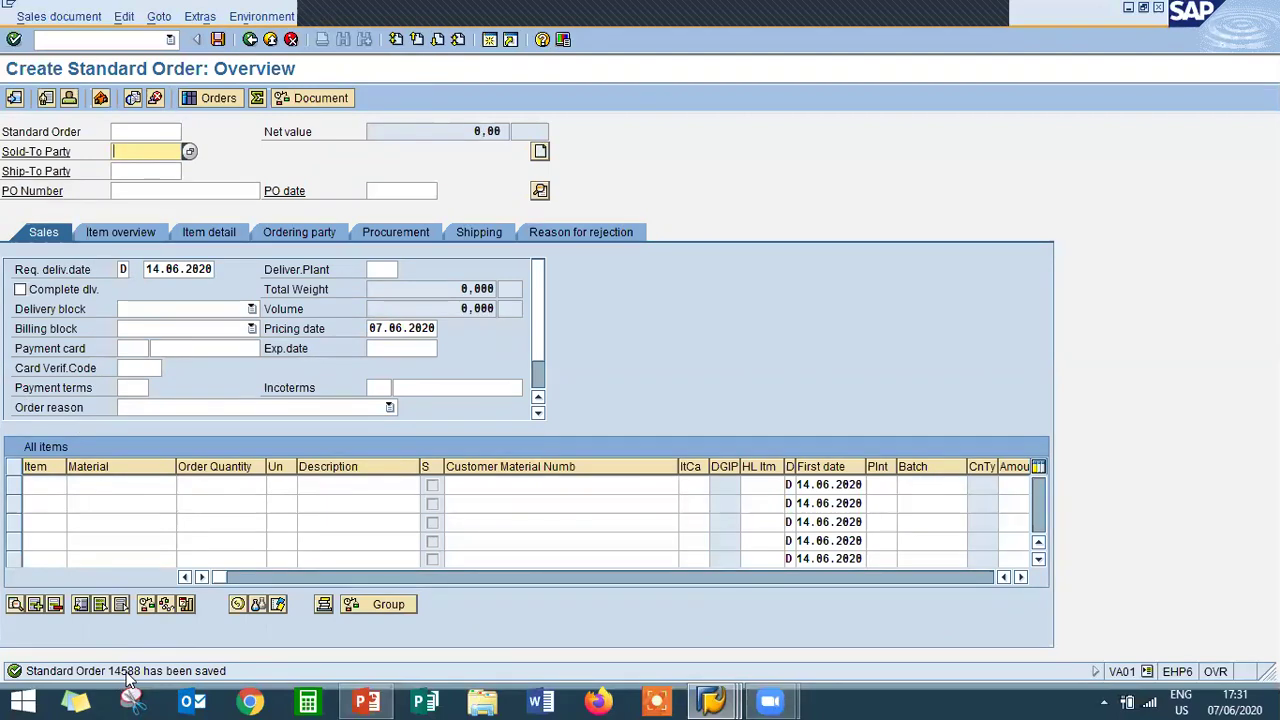
Step: Run VL01N and create an outbound delivery for order 14588 from shipping point VN01
left_click(268, 38)
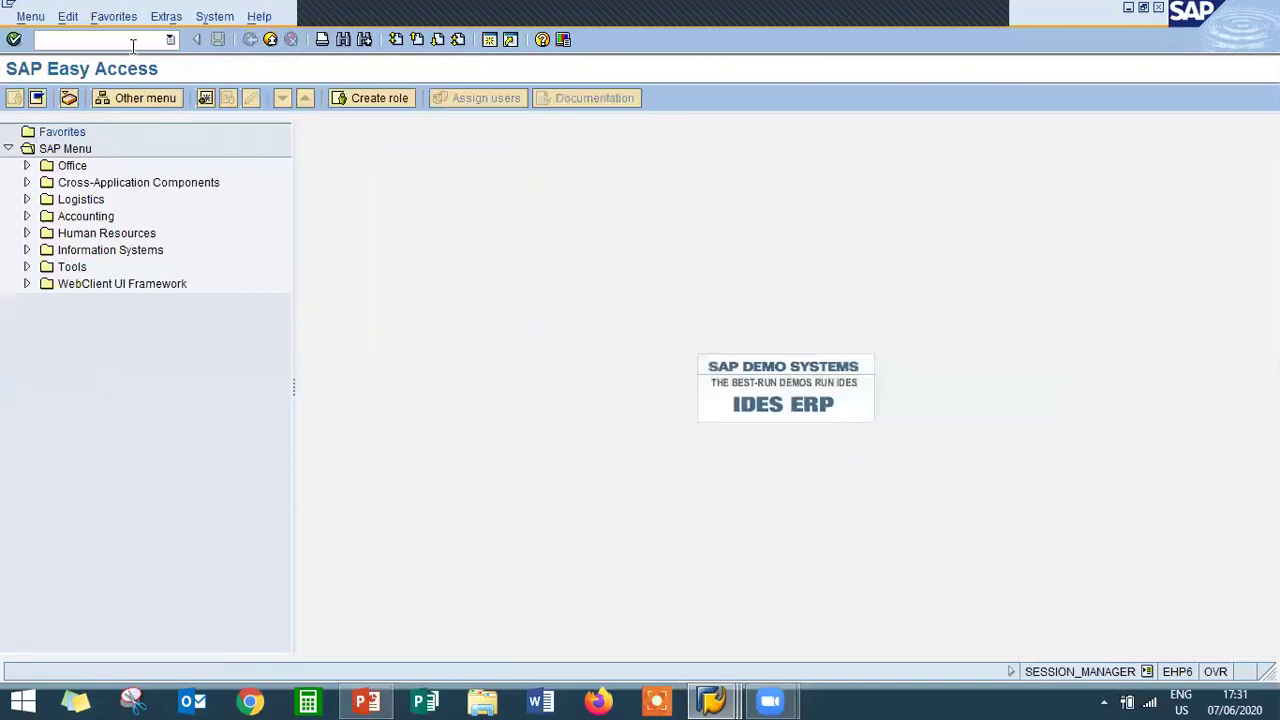
type("VL01N")
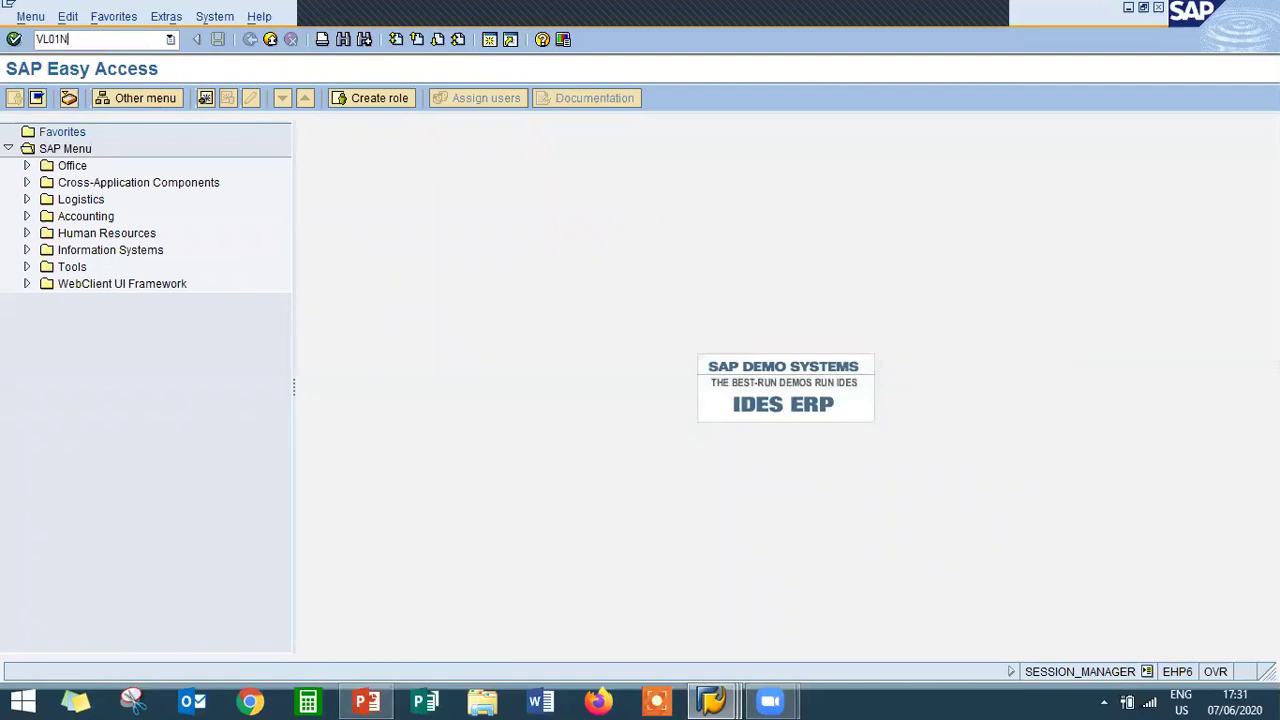
key("Return")
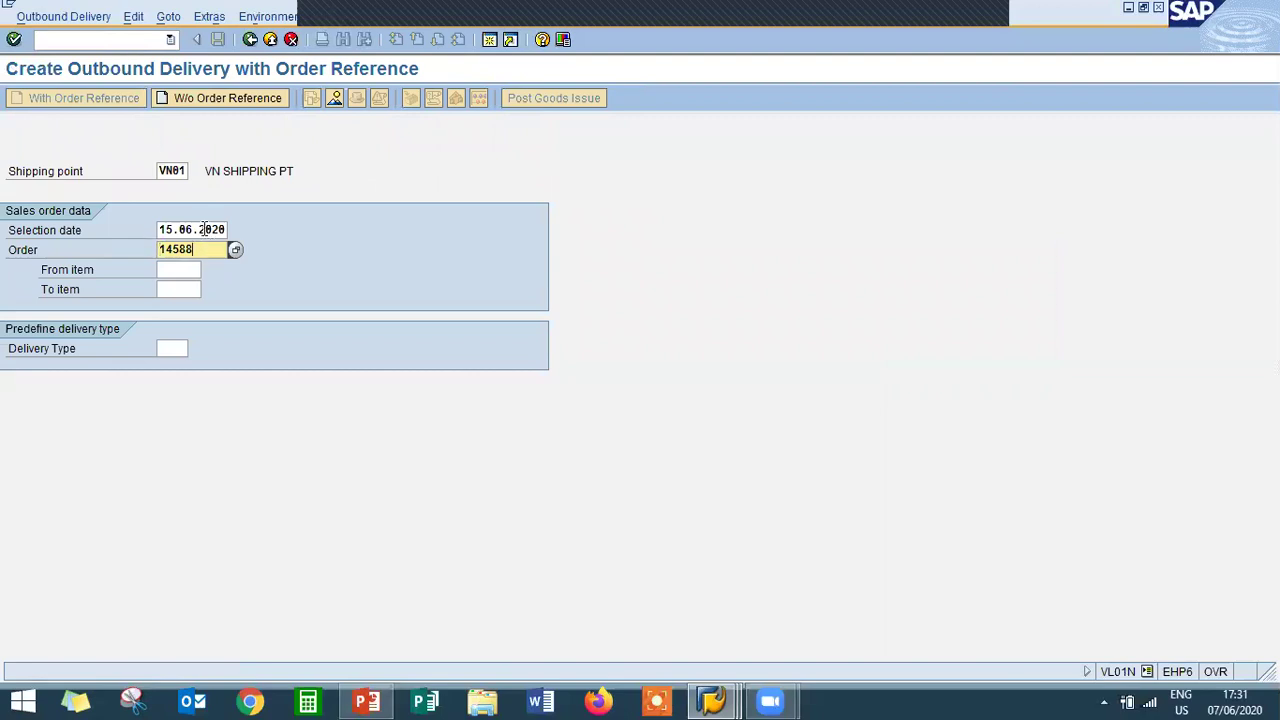
left_click(161, 173)
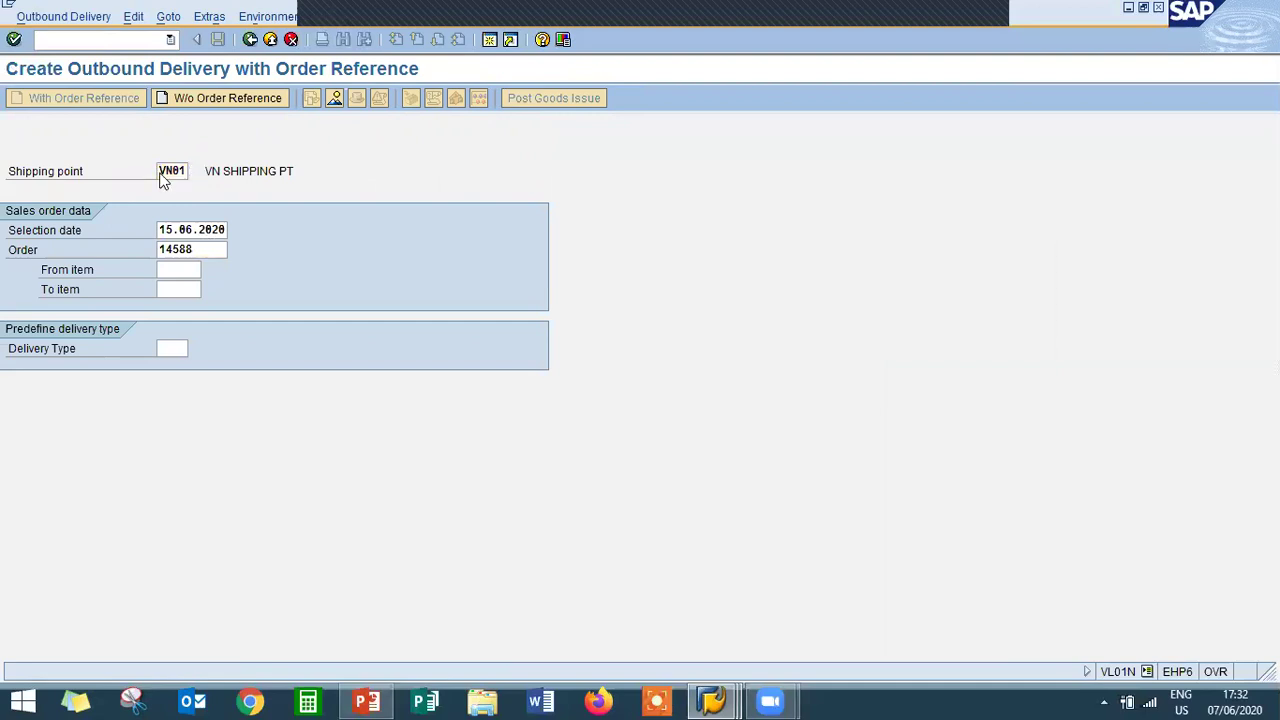
key("Return")
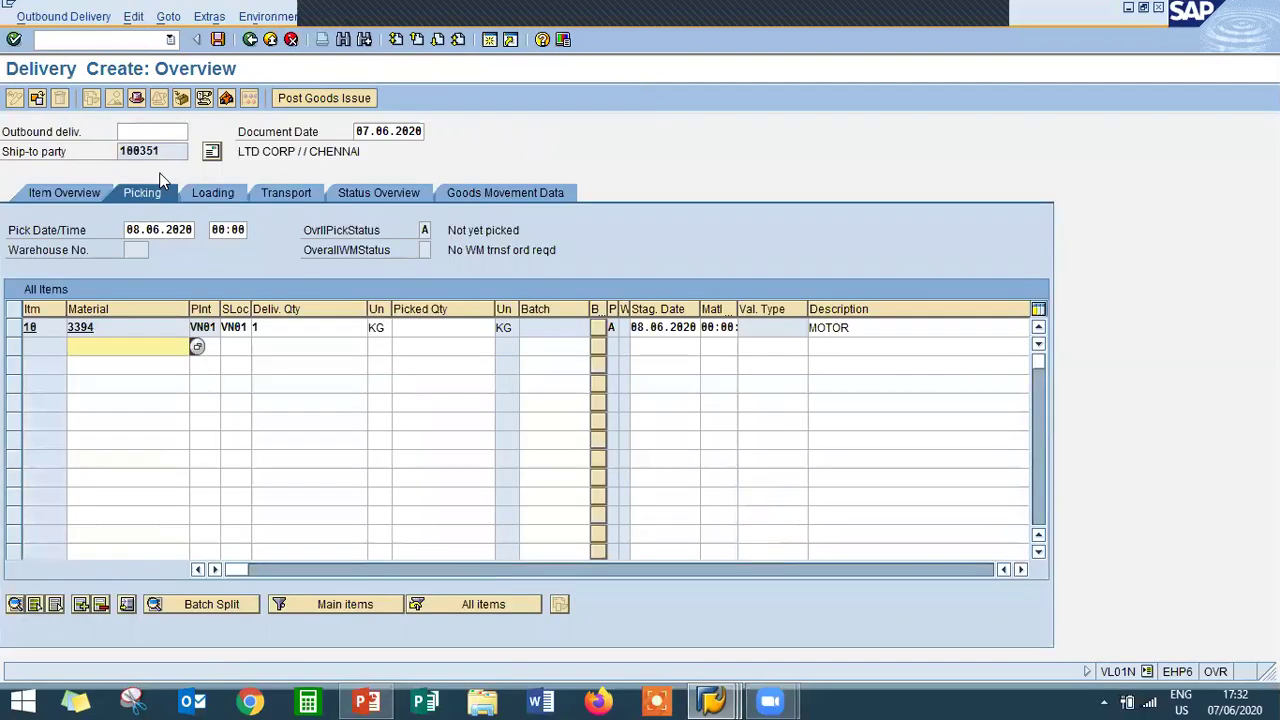
Step: Set item 10's picked quantity to 1 and post goods issue for delivery 80017314
left_click(427, 325)
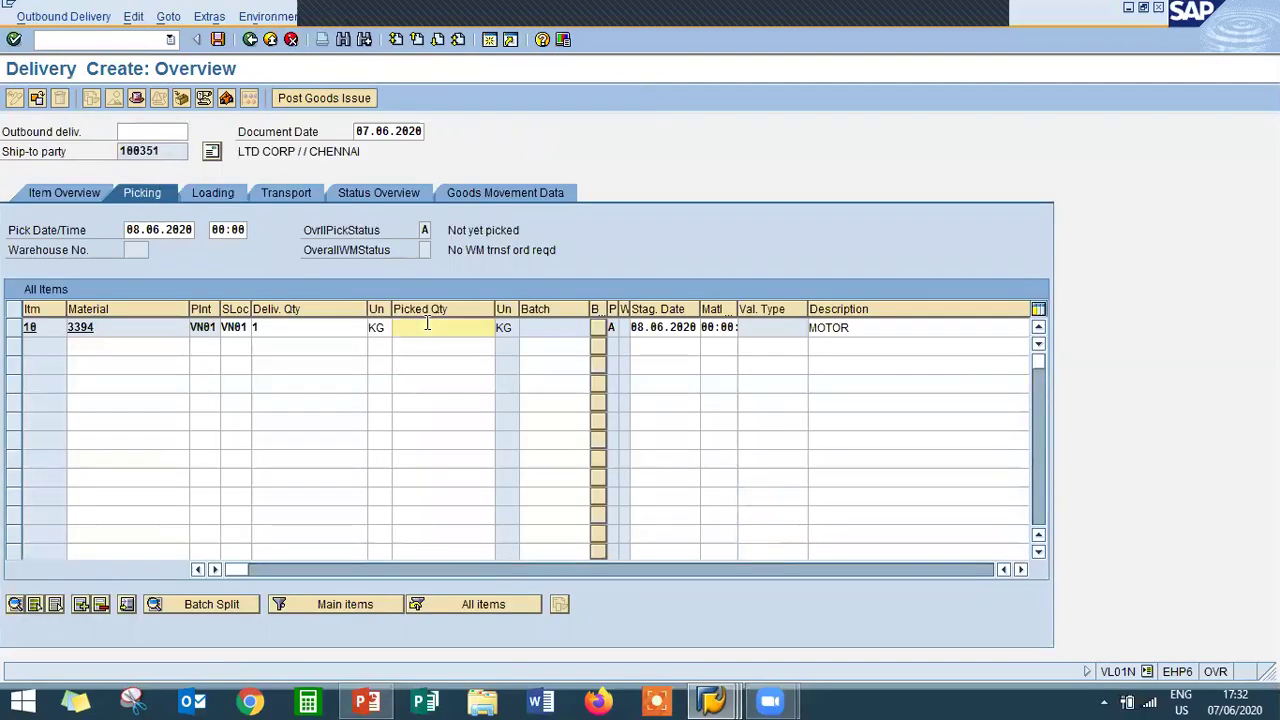
type("1")
key("Return")
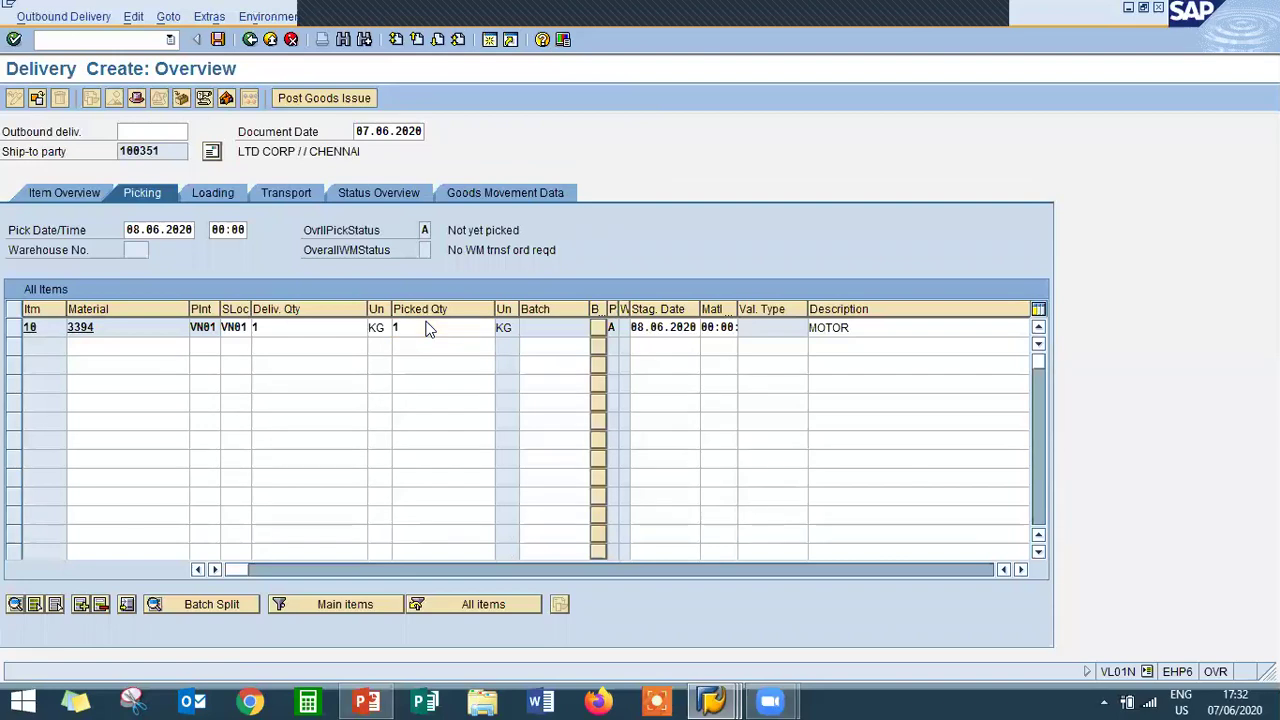
left_click(341, 99)
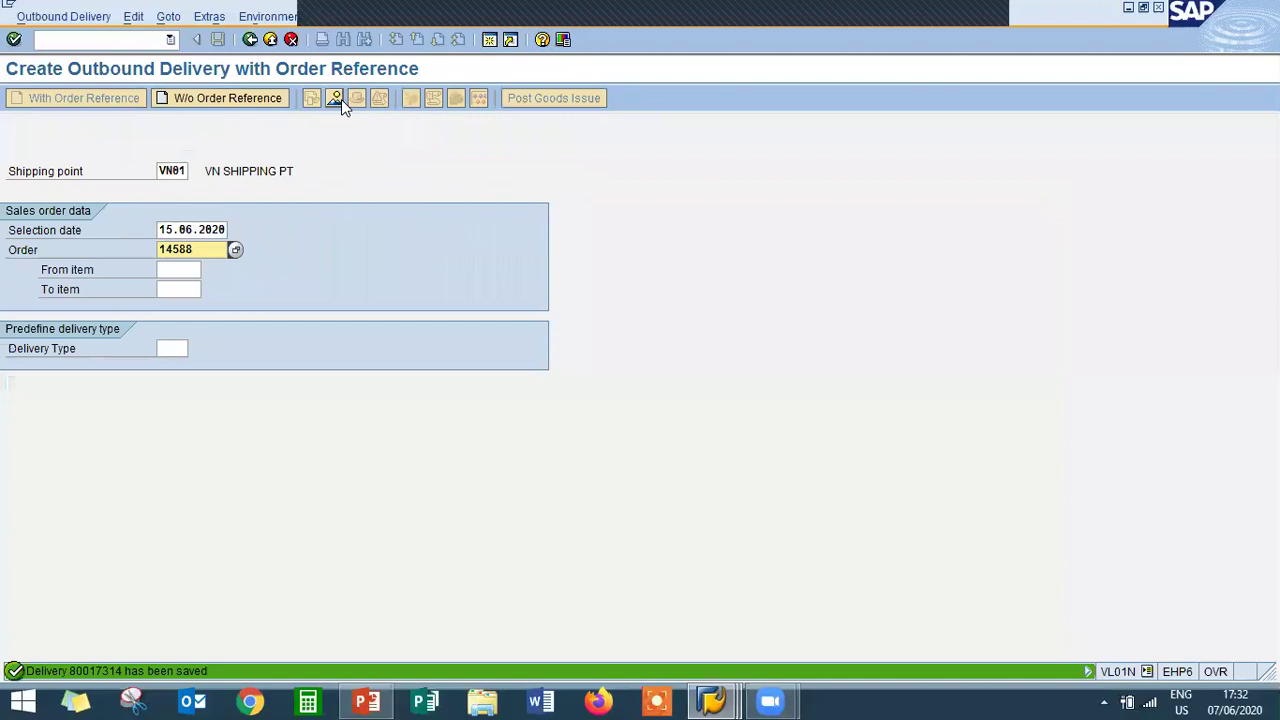
Step: Create billing document 90039122 with VF01 for delivery 80017314 (1 KG MOTOR, 5.009,50 INR) and save it
left_click(250, 40)
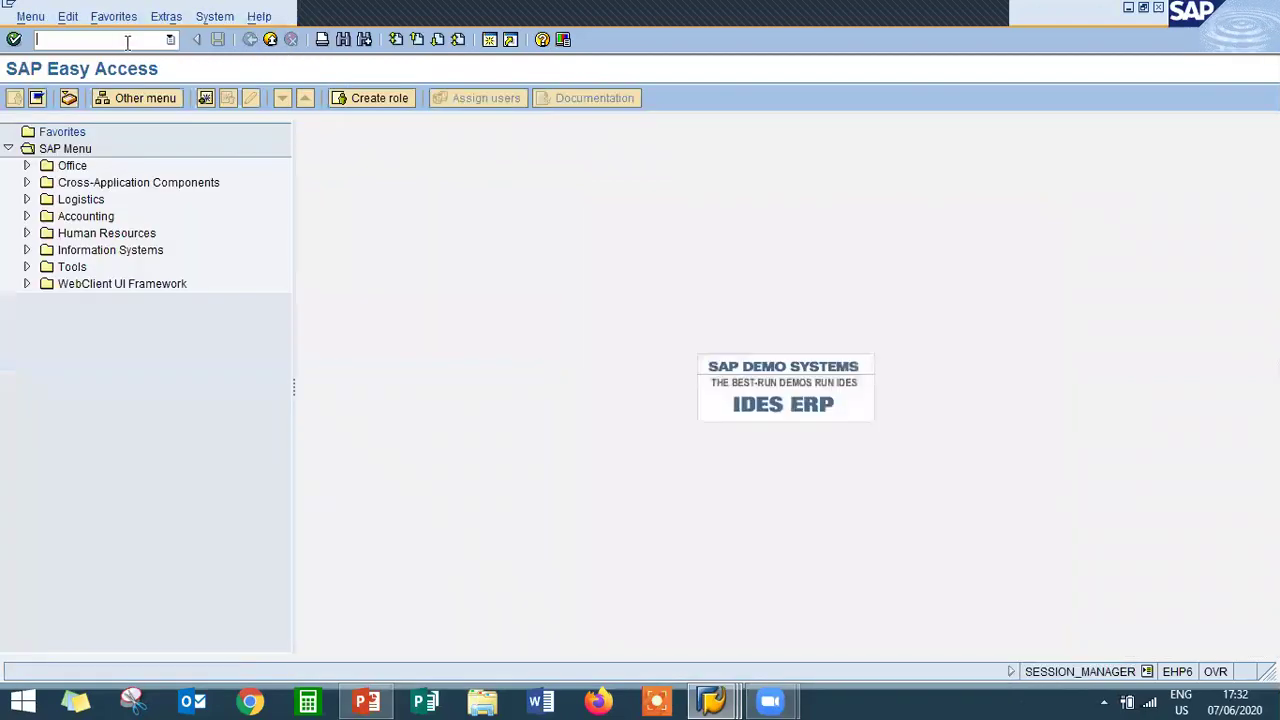
type("VF01")
key("Return")
key("Return")
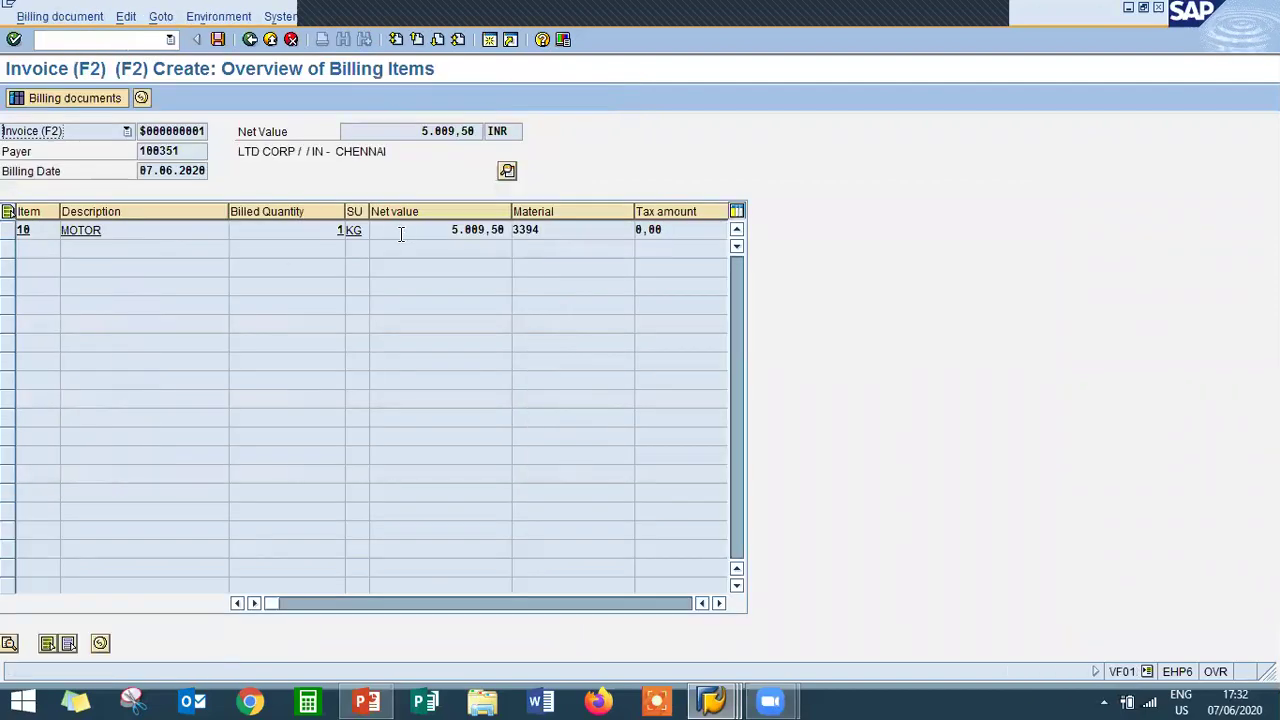
key("ctrl+s")
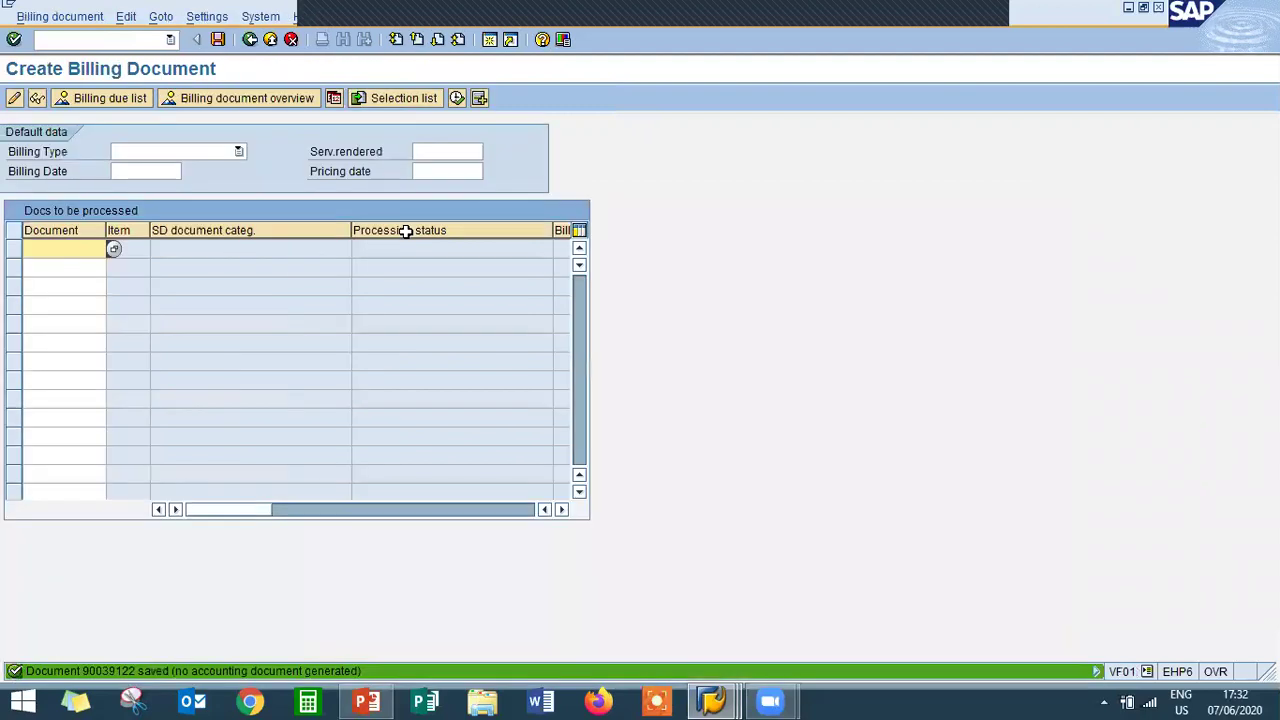
Step: Show slide 3 'Contact LEARN2WIN' in PowerPoint and select the title word and the phone number
left_click(368, 701)
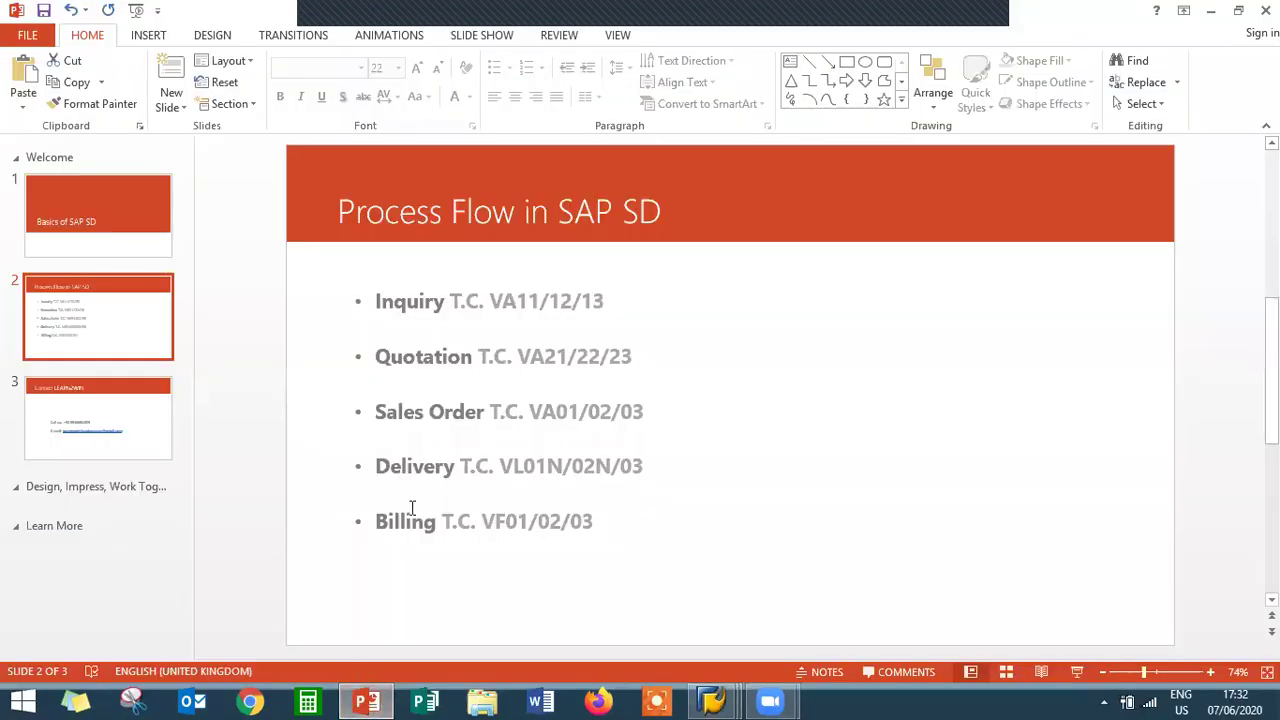
left_click(131, 422)
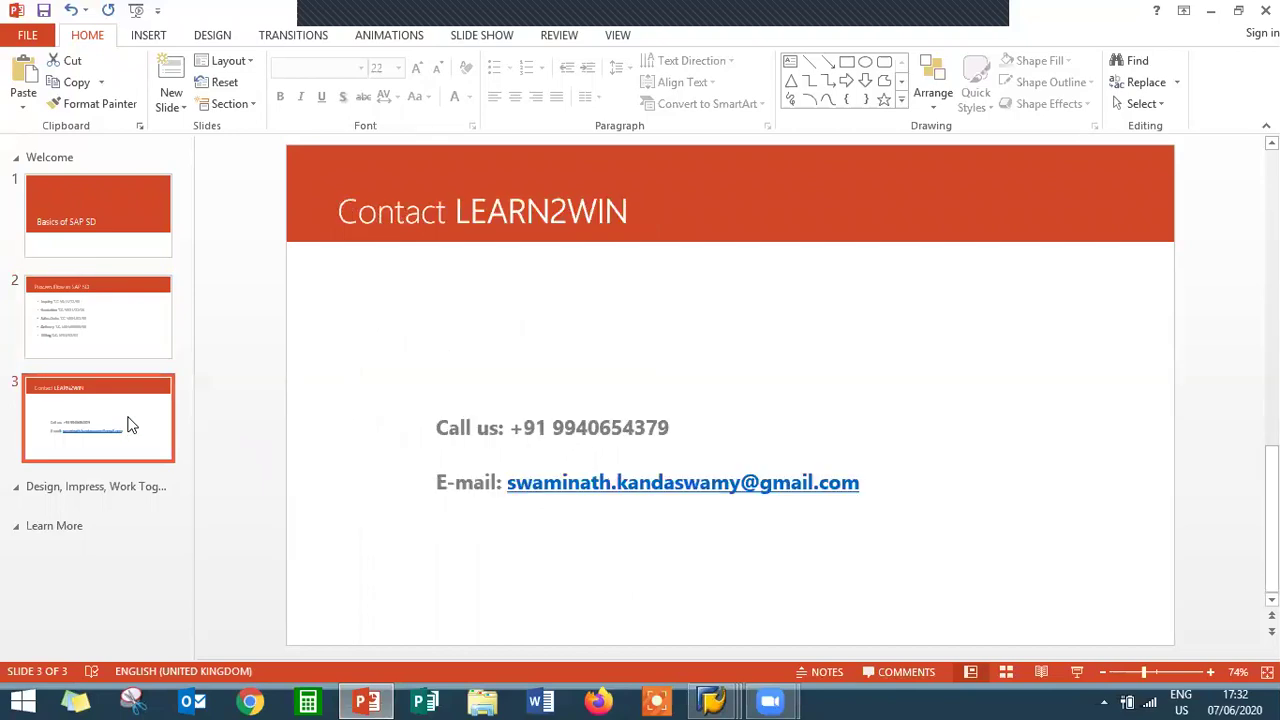
double_click(553, 224)
left_click(588, 432)
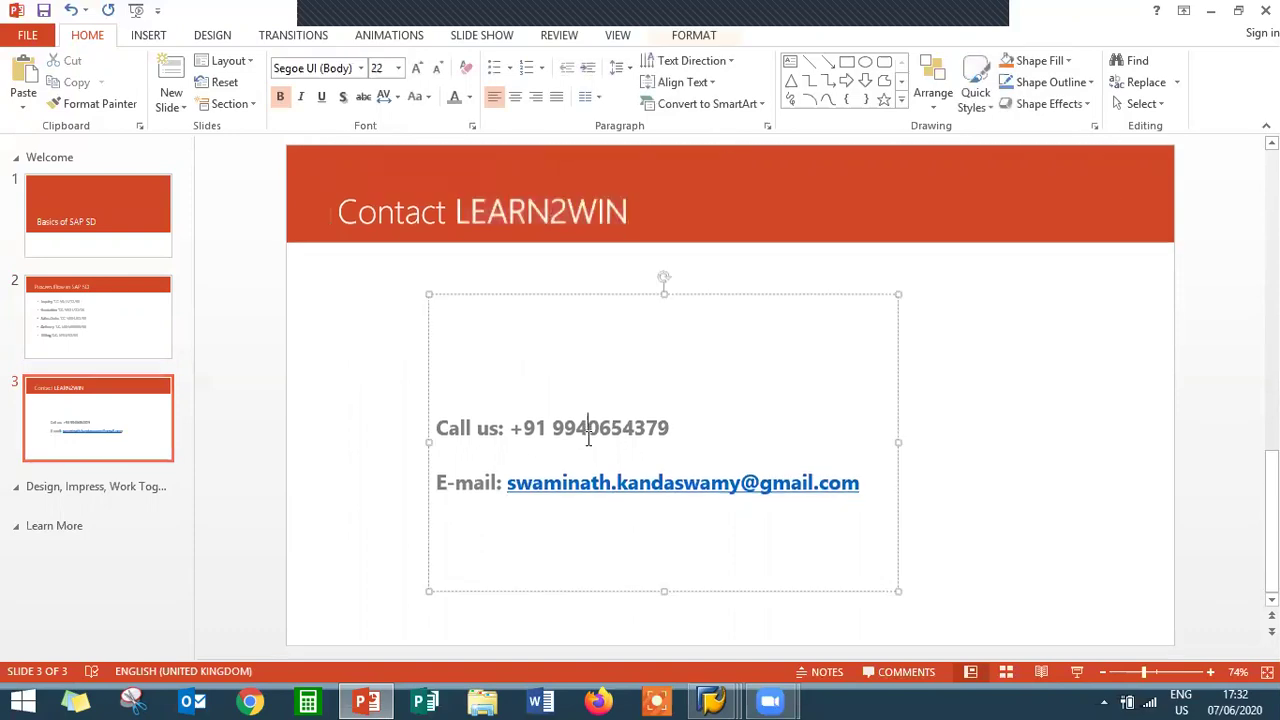
double_click(590, 430)
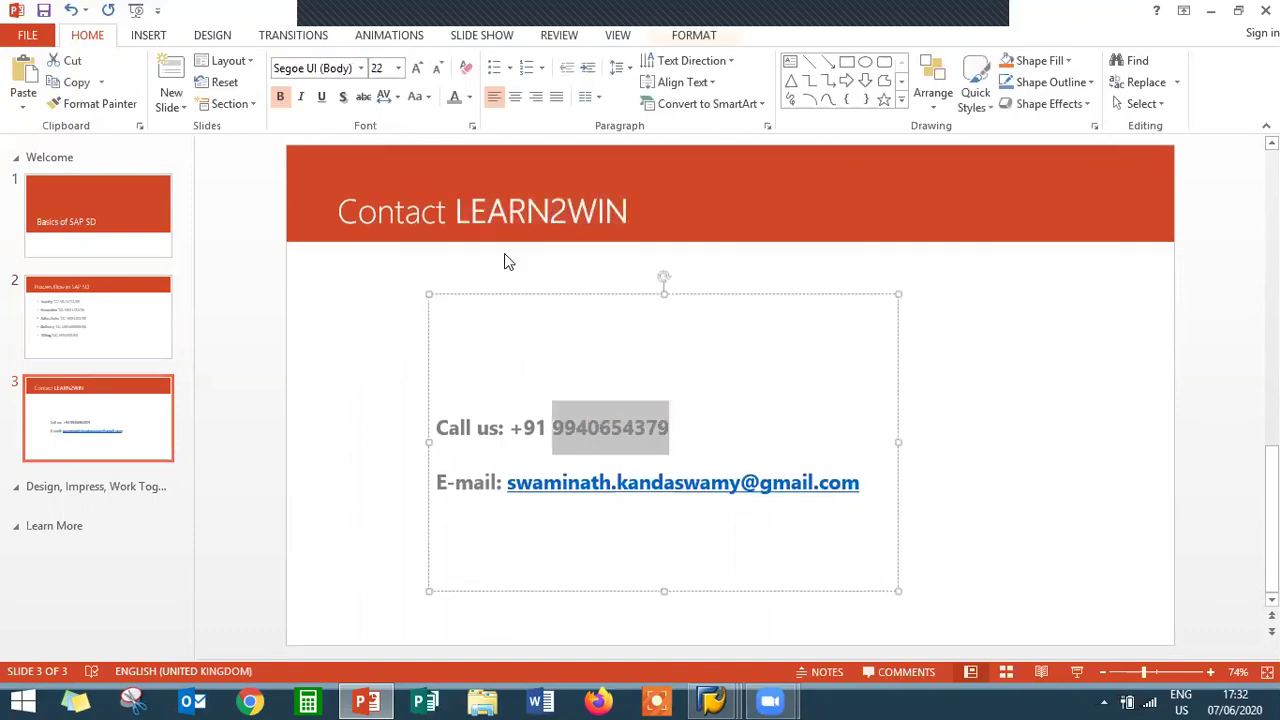